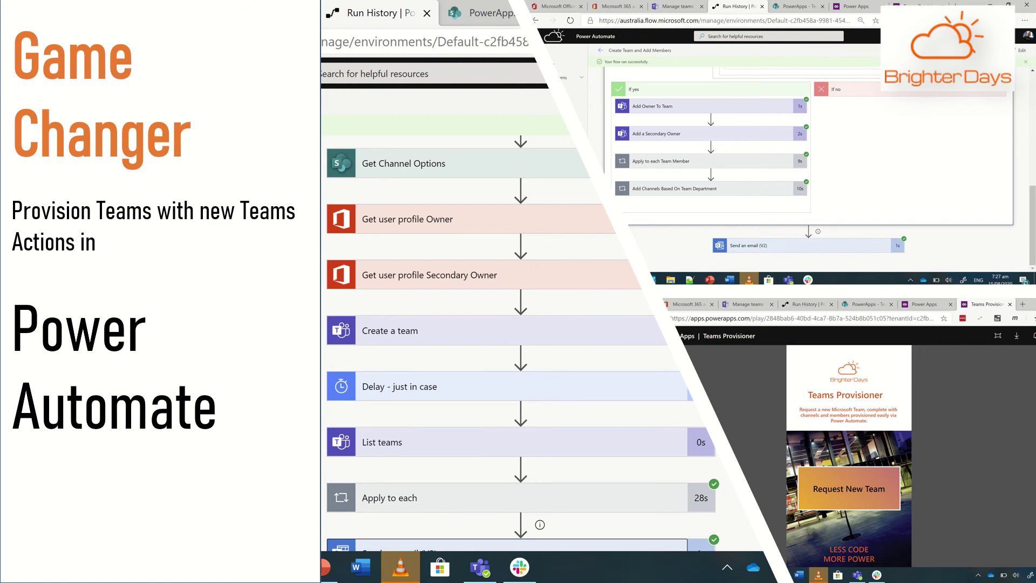
Step: End the PowerPoint slide show and minimize it to reveal the TeamsProvisioning list
key("Escape")
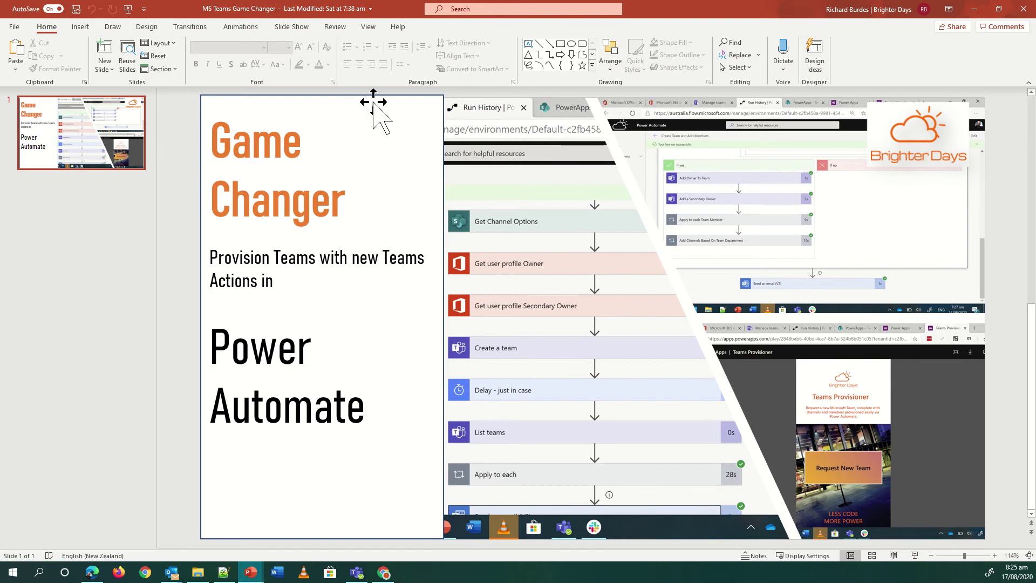
left_click(973, 9)
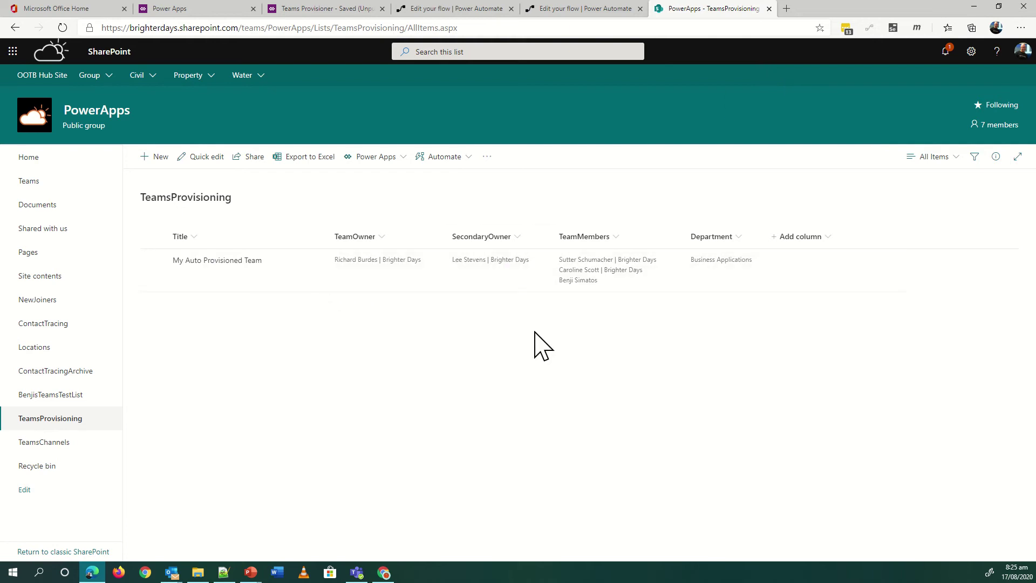
Step: Review the TeamsProvisioning list's column settings, then open the TeamsChannels list
left_click(972, 52)
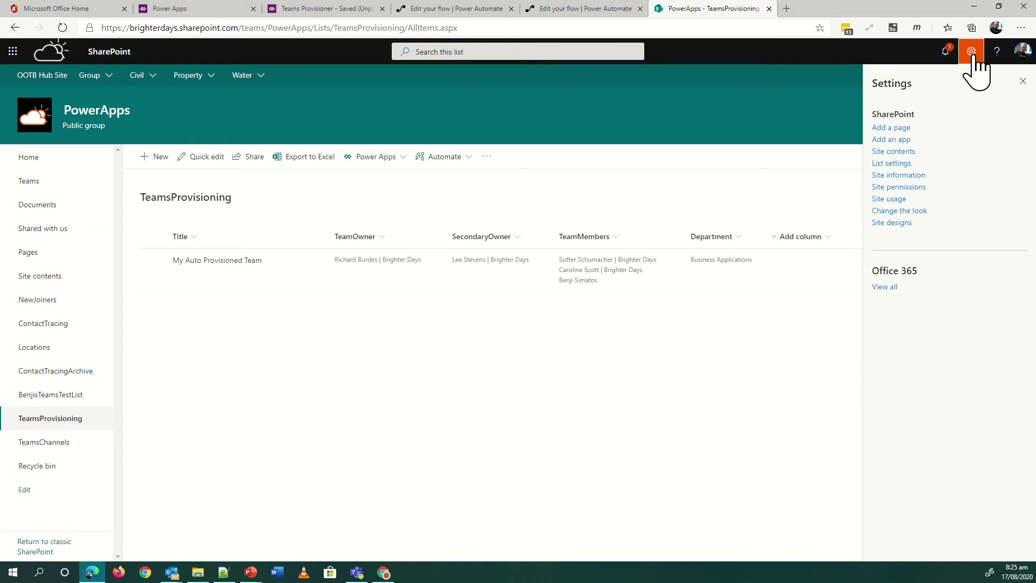
left_click(893, 164)
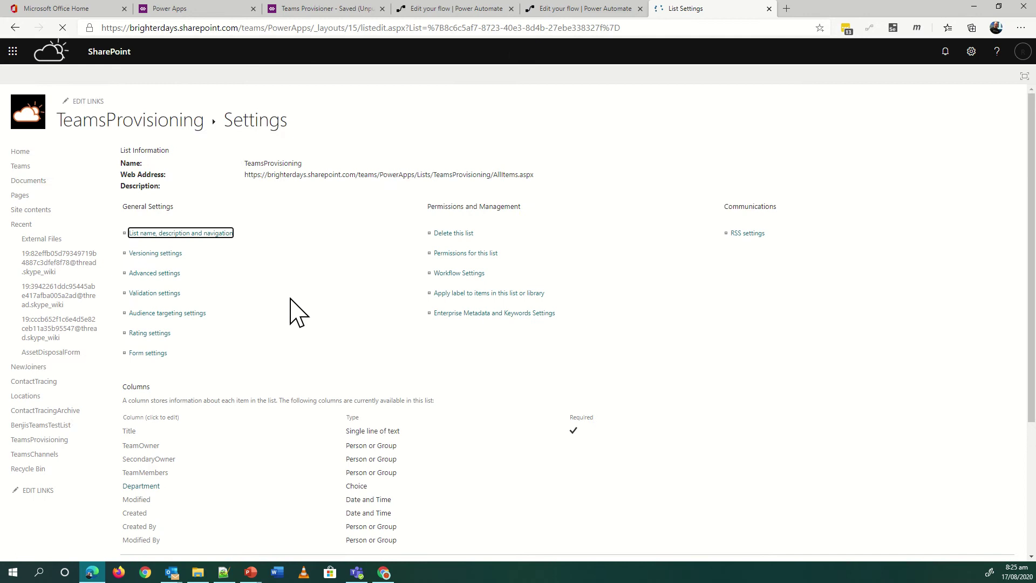
scroll(139, 319, "down", 3)
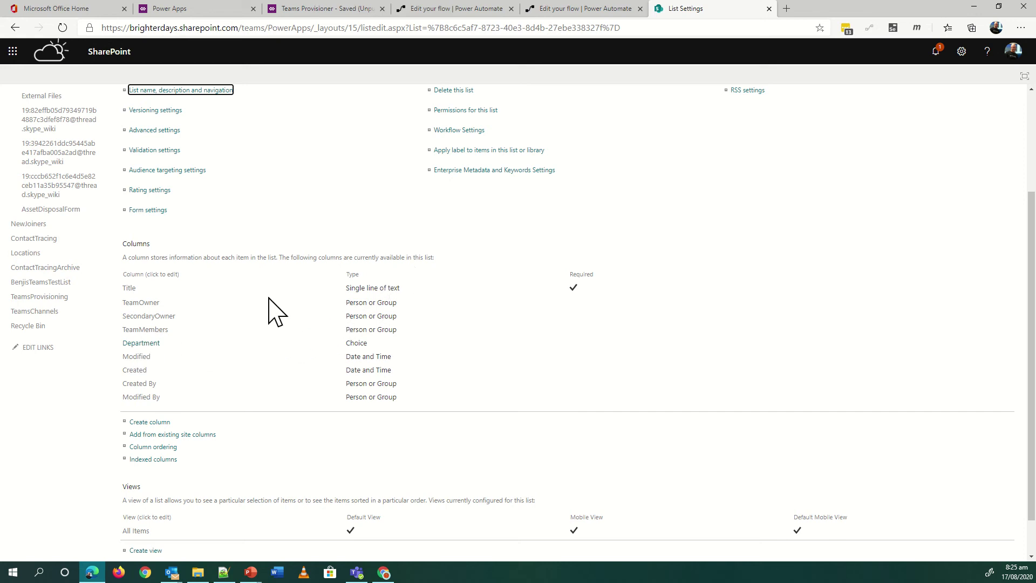
left_click(24, 313)
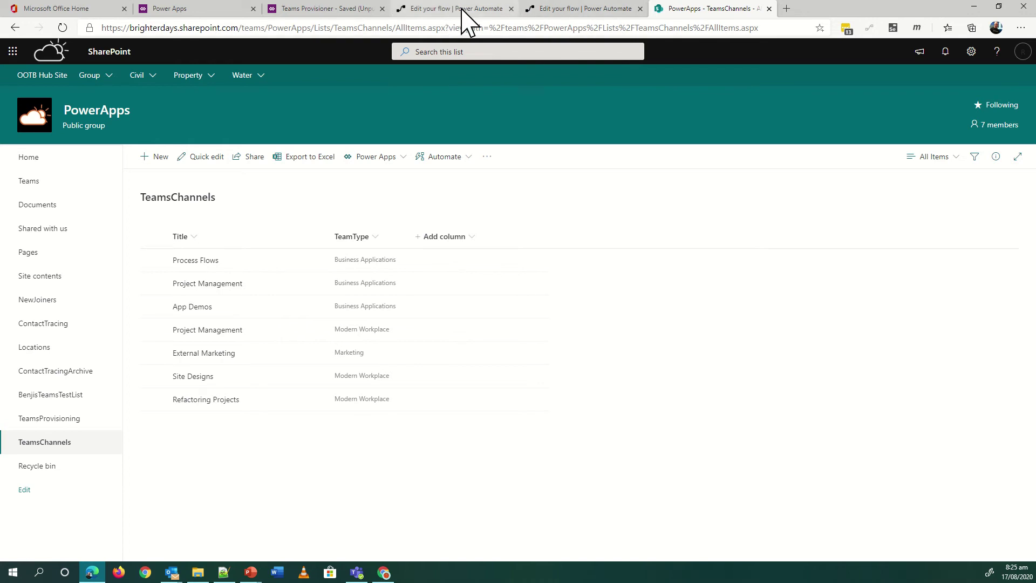
Step: Switch to the CheckTeamName flow and collapse both Initialize variable steps and the Apply to each loop
left_click(563, 7)
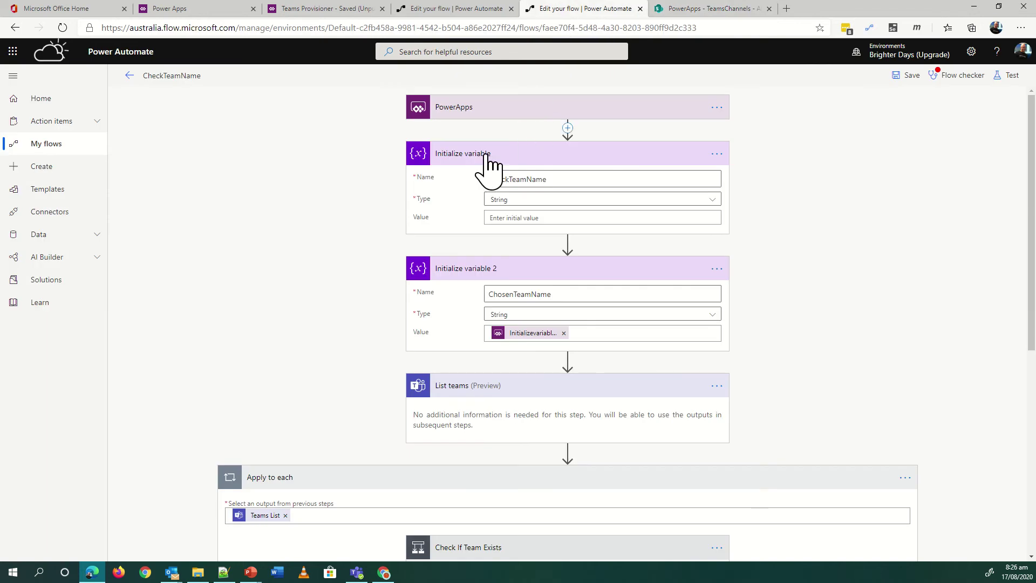
left_click(482, 157)
left_click(474, 201)
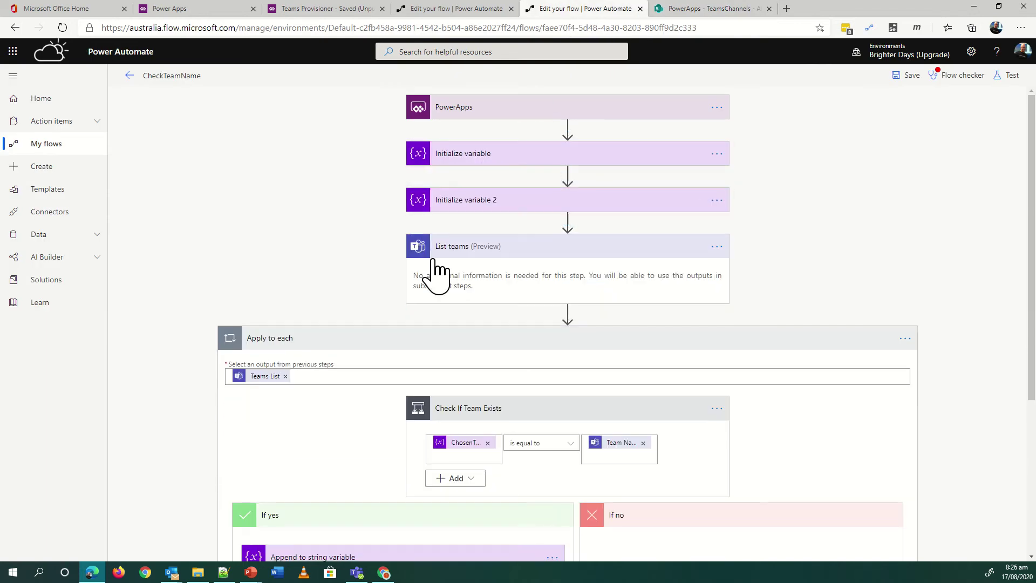
left_click(408, 340)
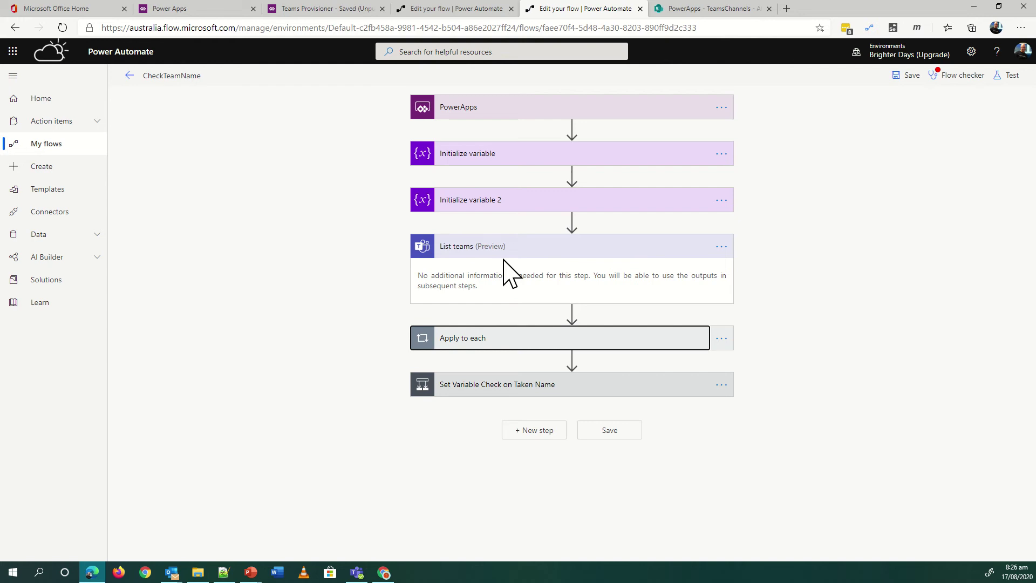
Step: Review the List teams step's settings and close them without changes
left_click(723, 247)
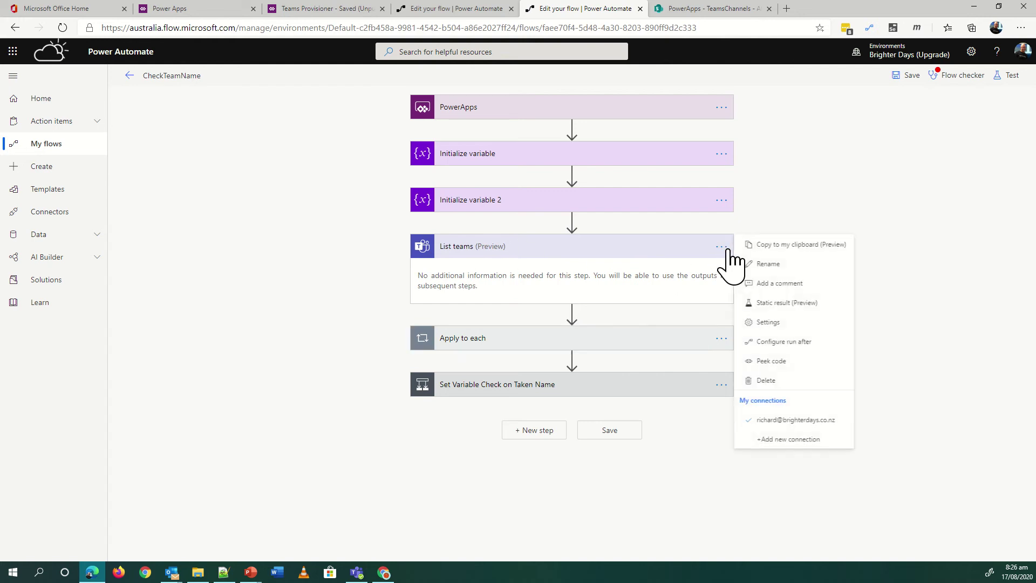
left_click(769, 323)
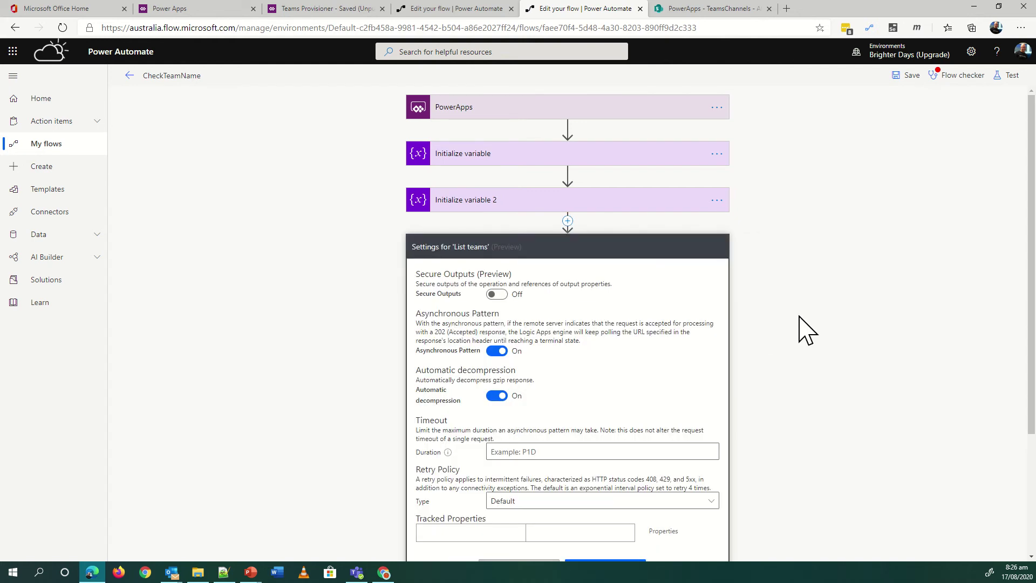
scroll(578, 377, "down", 1)
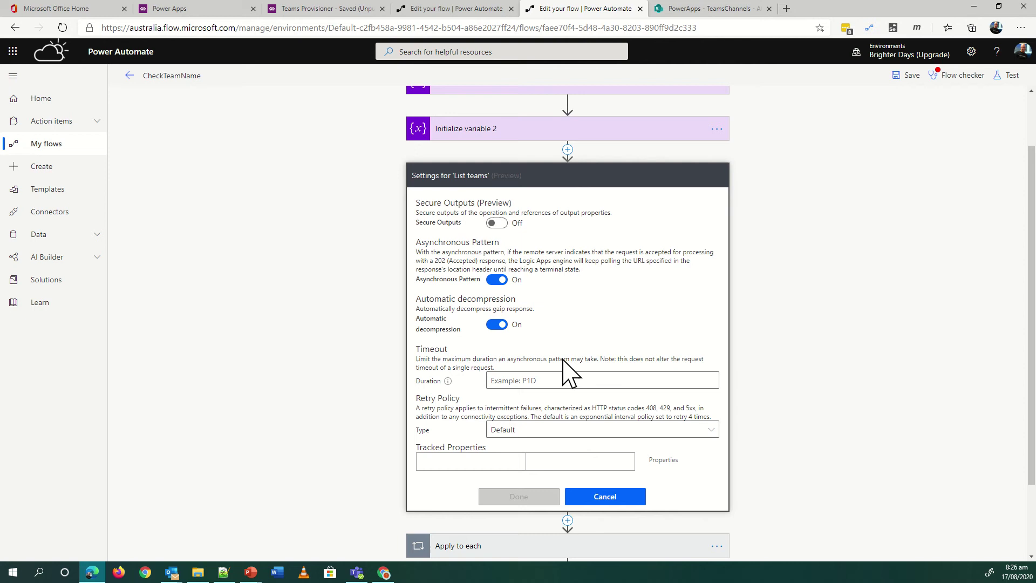
left_click(612, 497)
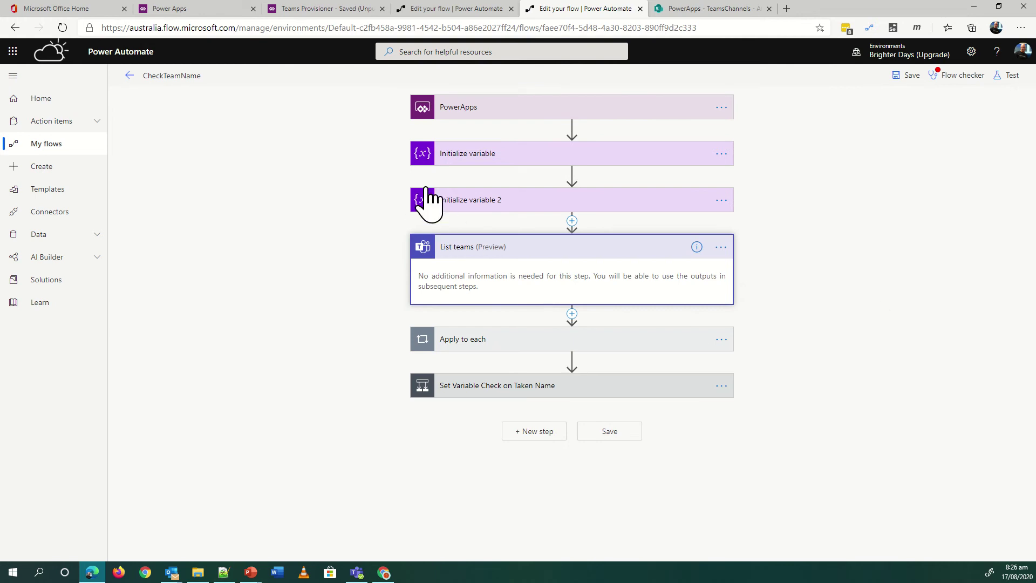
Step: Expand Initialize variable, the Apply to each loop and its Append to string variable action
left_click(454, 154)
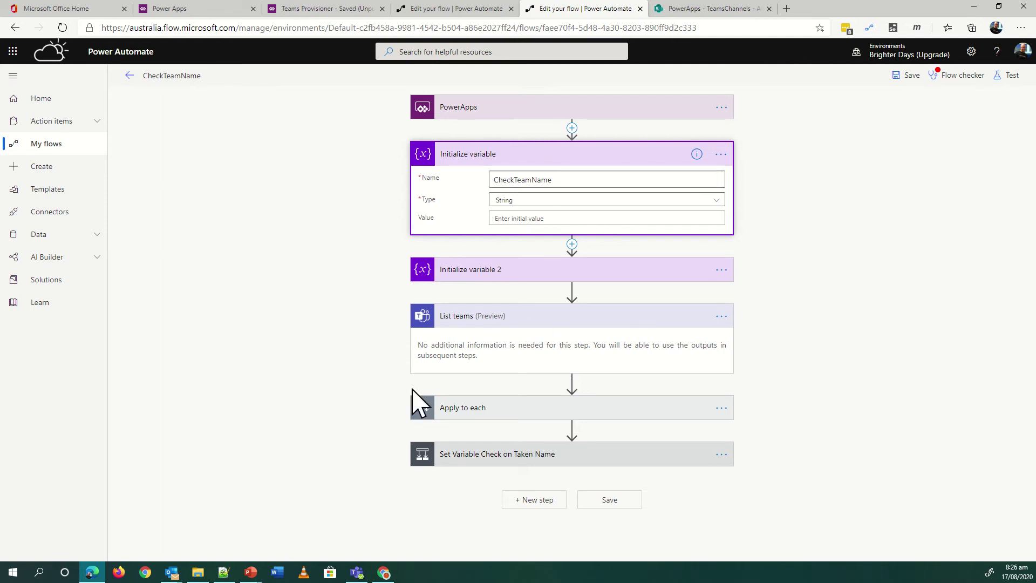
left_click(476, 410)
scroll(518, 399, "down", 5)
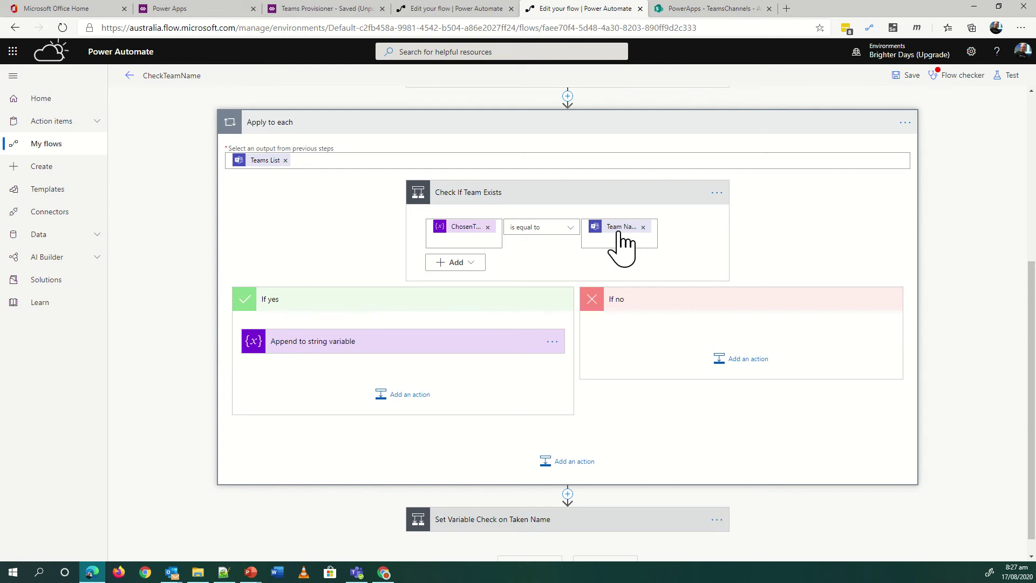
left_click(324, 345)
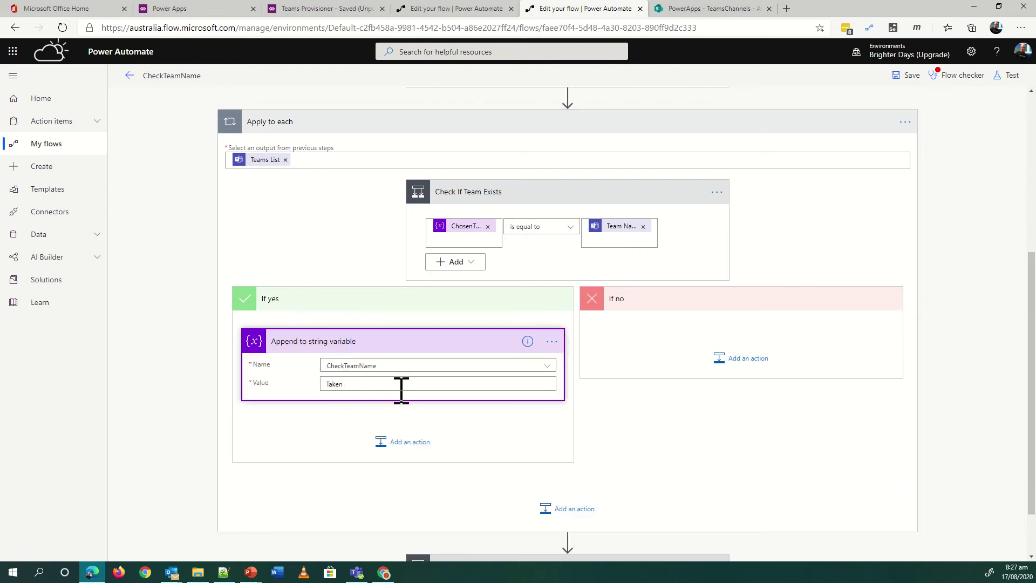
scroll(411, 394, "down", 1)
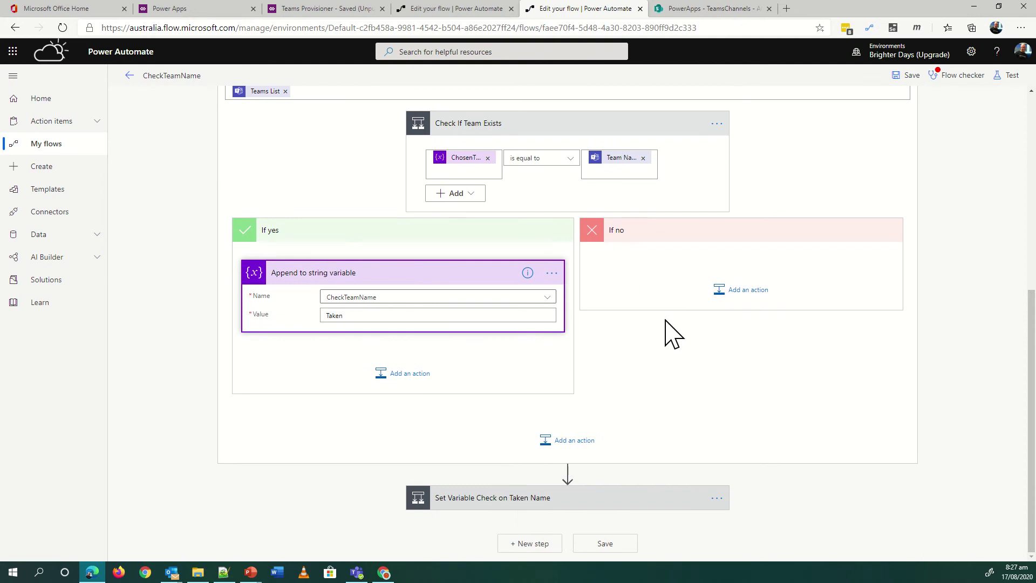
Step: Expand the taken-name condition with its 'Name Already Taken - please select another' and 'Team Name Available' responses
left_click(542, 498)
scroll(645, 454, "down", 3)
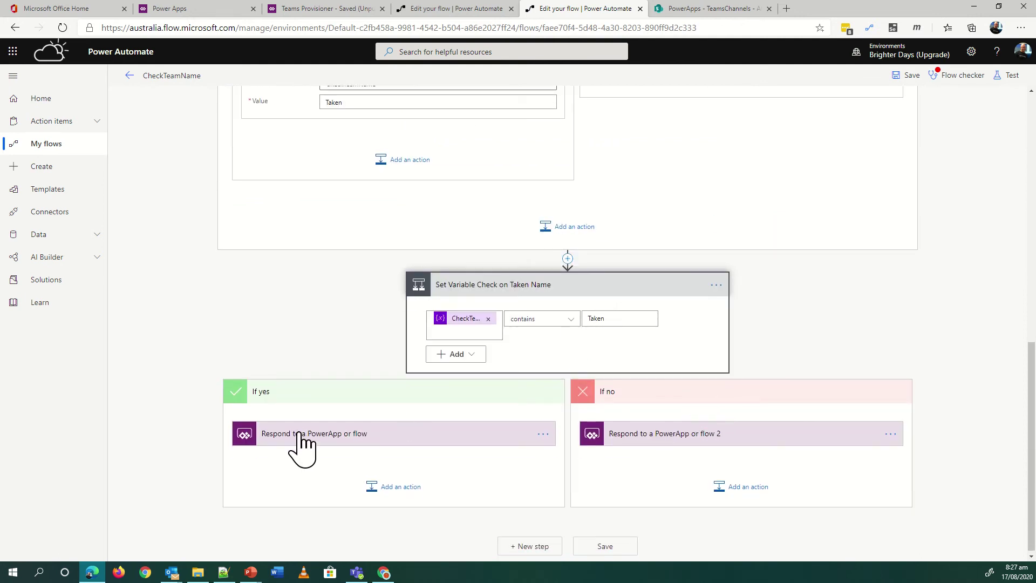
left_click(394, 435)
scroll(386, 427, "down", 1)
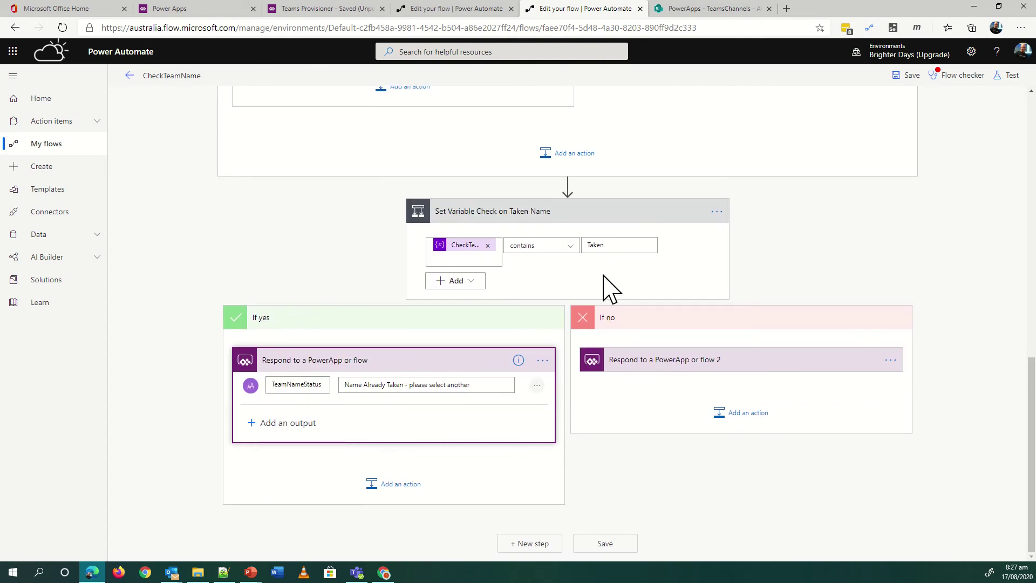
left_click(749, 361)
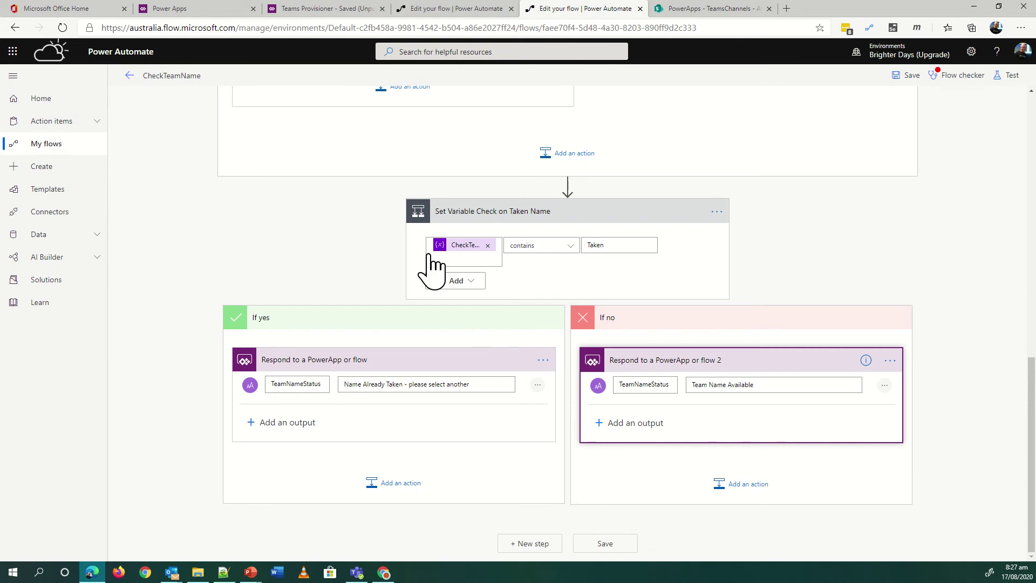
Step: Open the Create MS Team and Add Members flow, glancing briefly at the TeamsChannels list
left_click(450, 8)
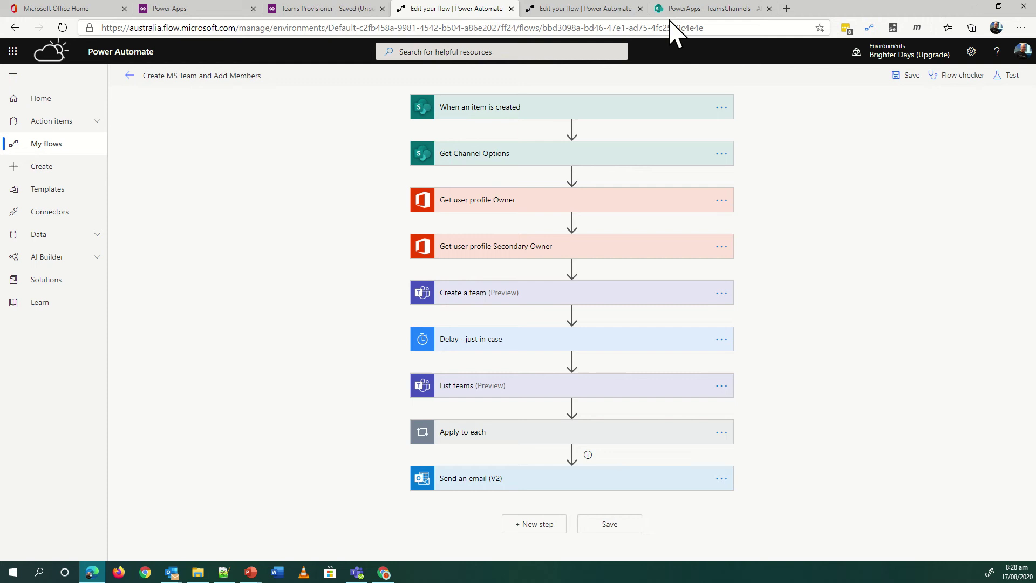
left_click(723, 11)
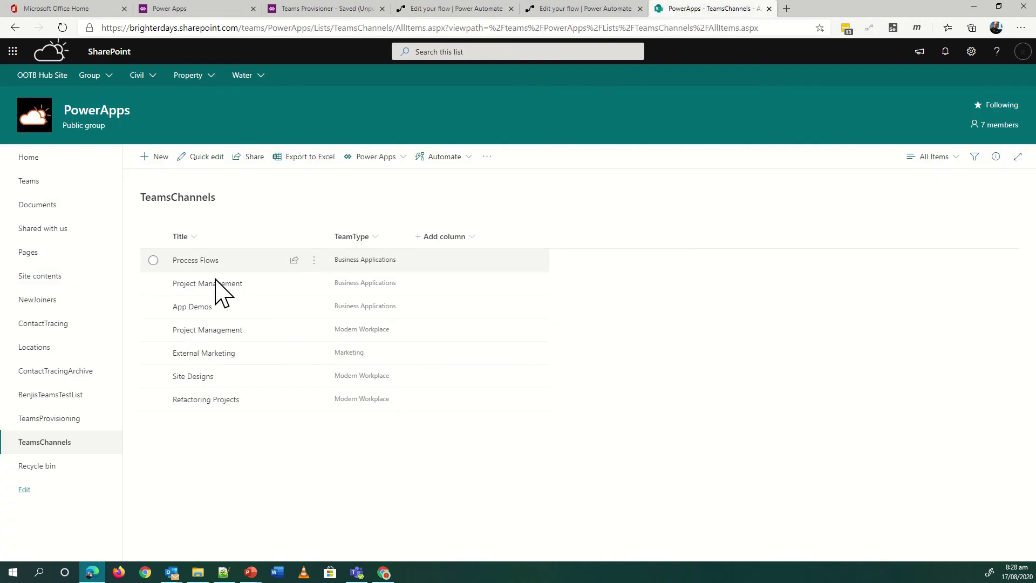
left_click(416, 8)
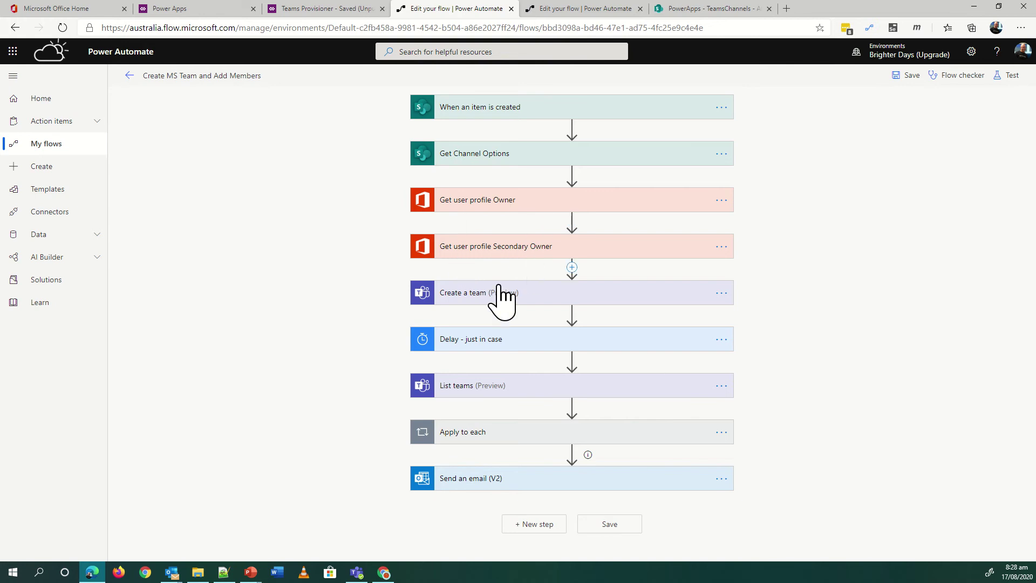
Step: Expand the Create a team step and reveal its Visibility setting
left_click(465, 293)
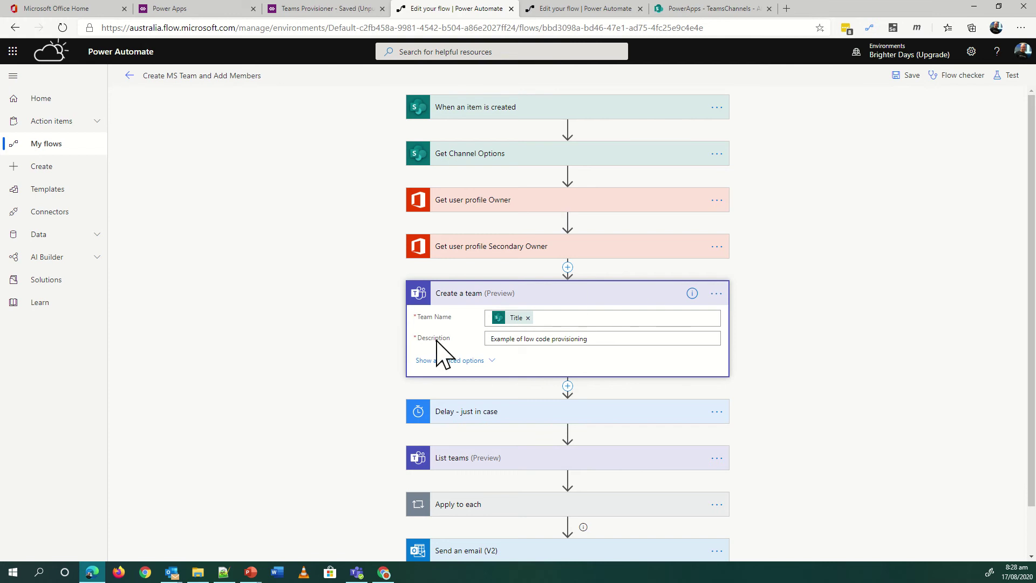
left_click(454, 361)
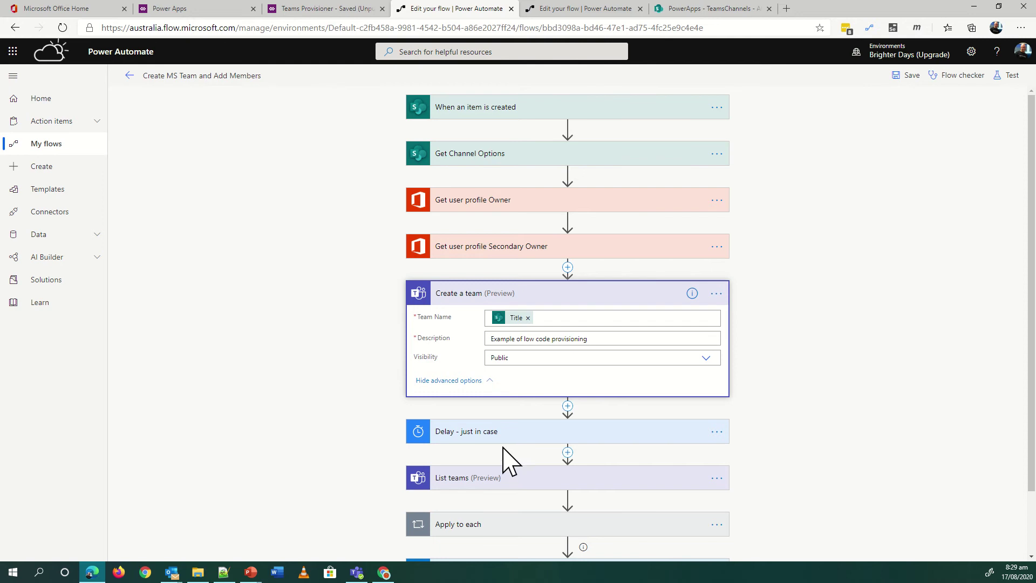
scroll(423, 404, "down", 2)
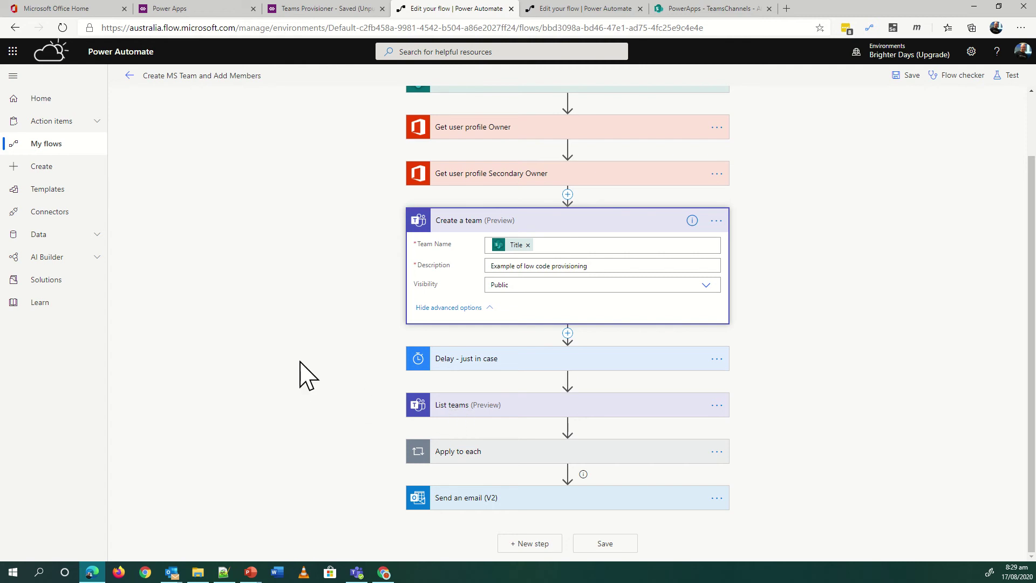
Step: Expand the Apply to each loop, the matching-name condition, and Add Owner To Team with advanced options
left_click(458, 451)
scroll(294, 378, "down", 3)
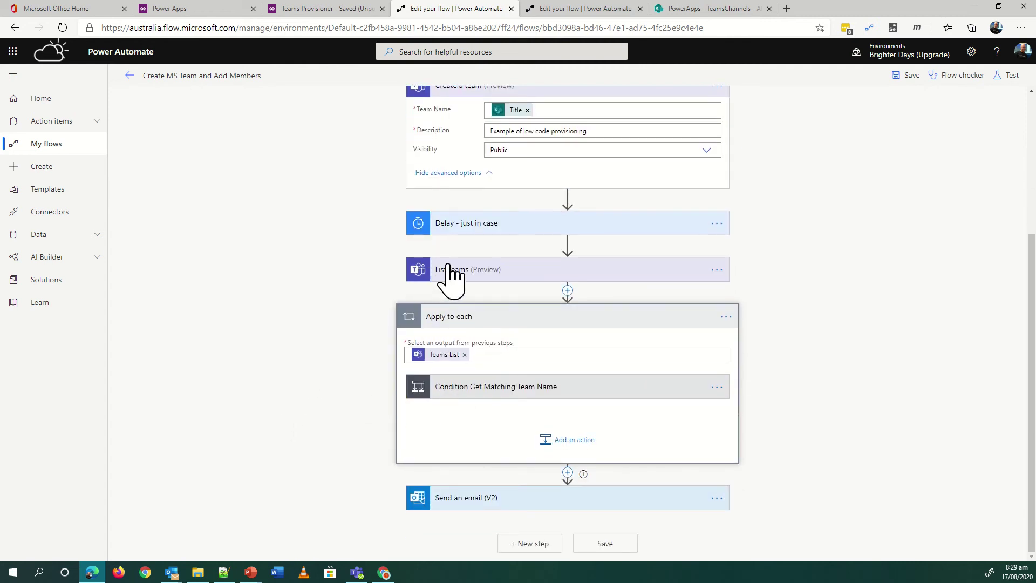
left_click(476, 388)
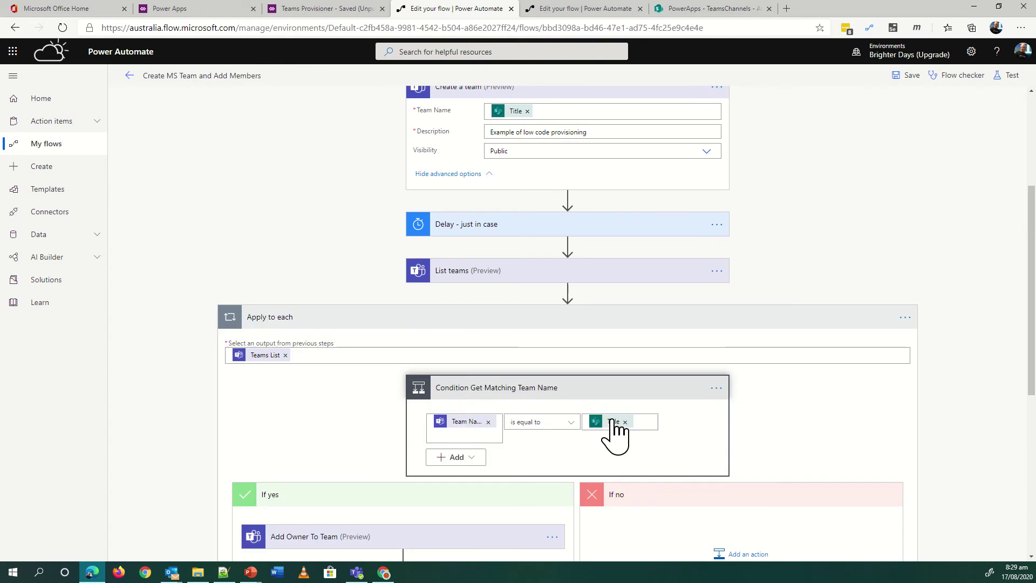
scroll(614, 422, "down", 3)
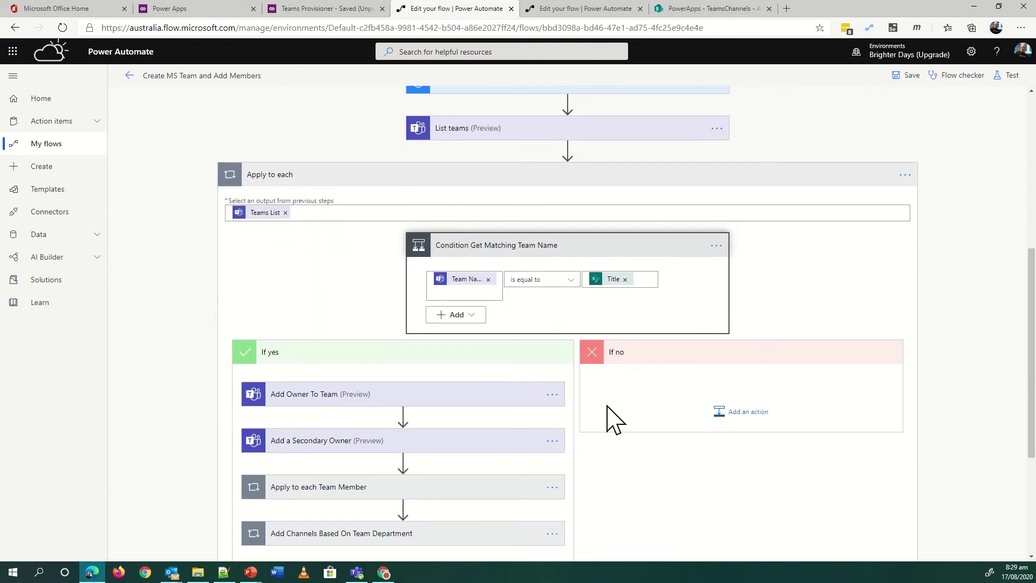
scroll(539, 375, "down", 3)
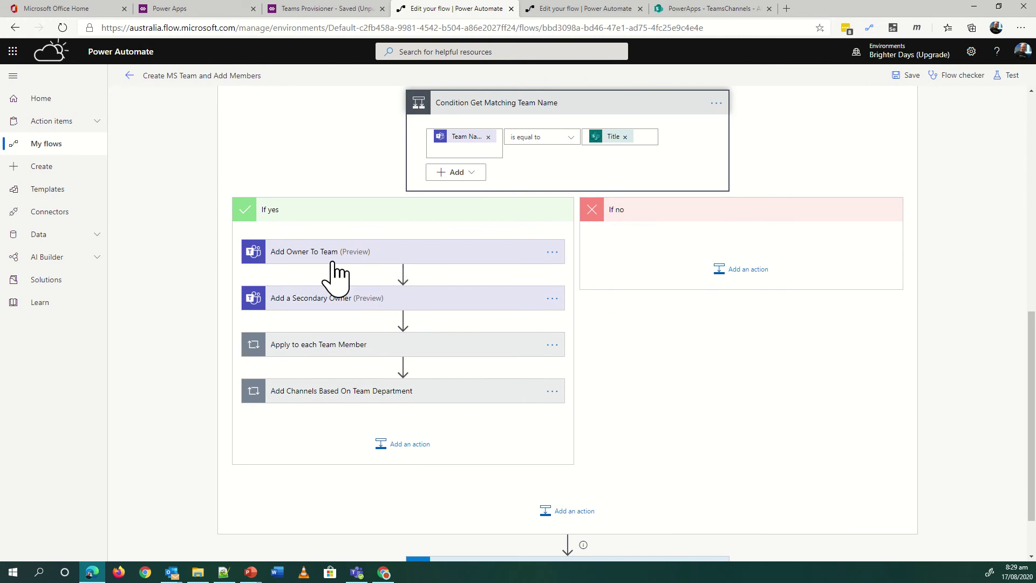
left_click(408, 263)
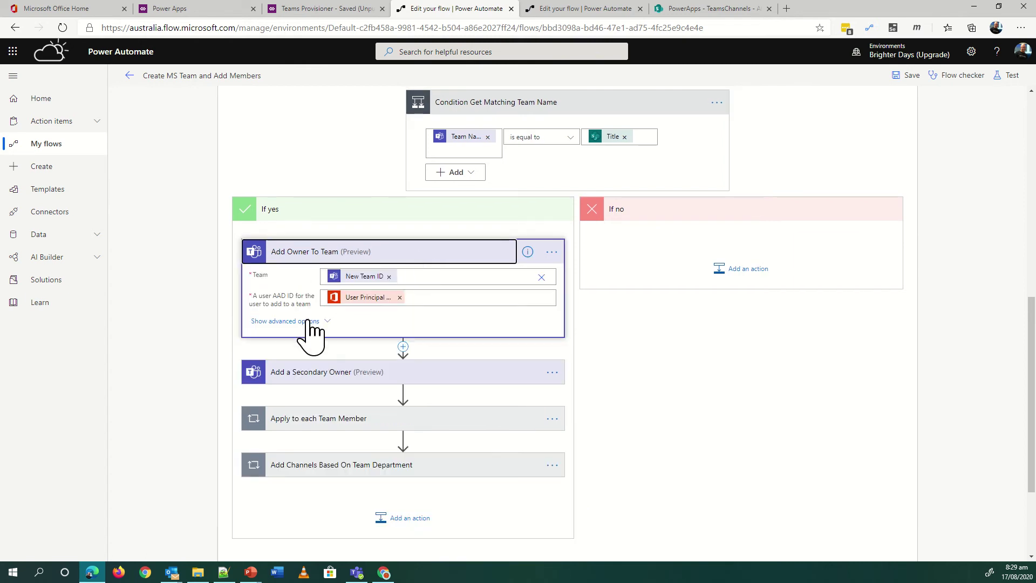
left_click(308, 322)
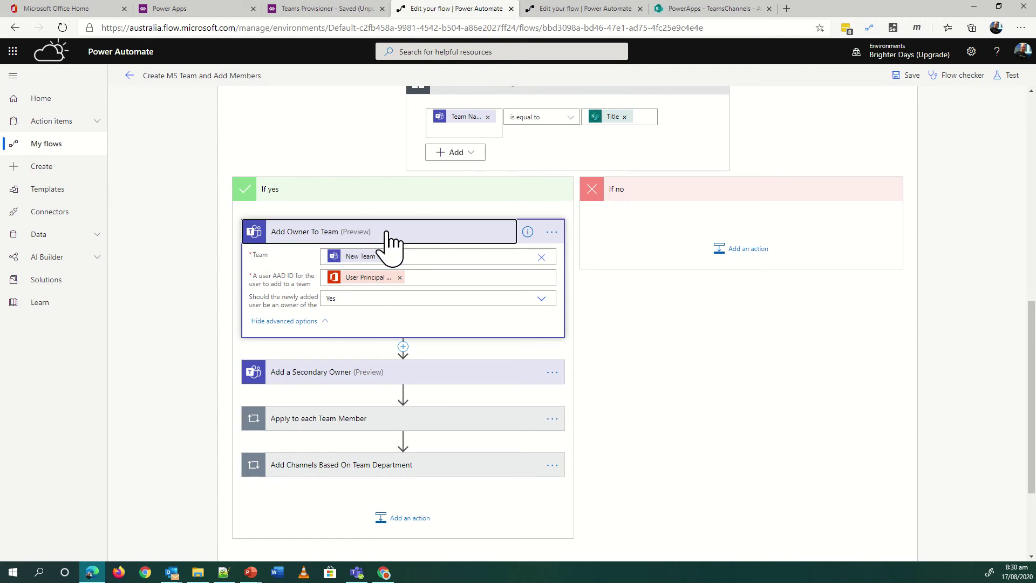
Step: Collapse Add Owner To Team and expand the team-member loop's profile and add-member actions with owner setting
left_click(415, 233)
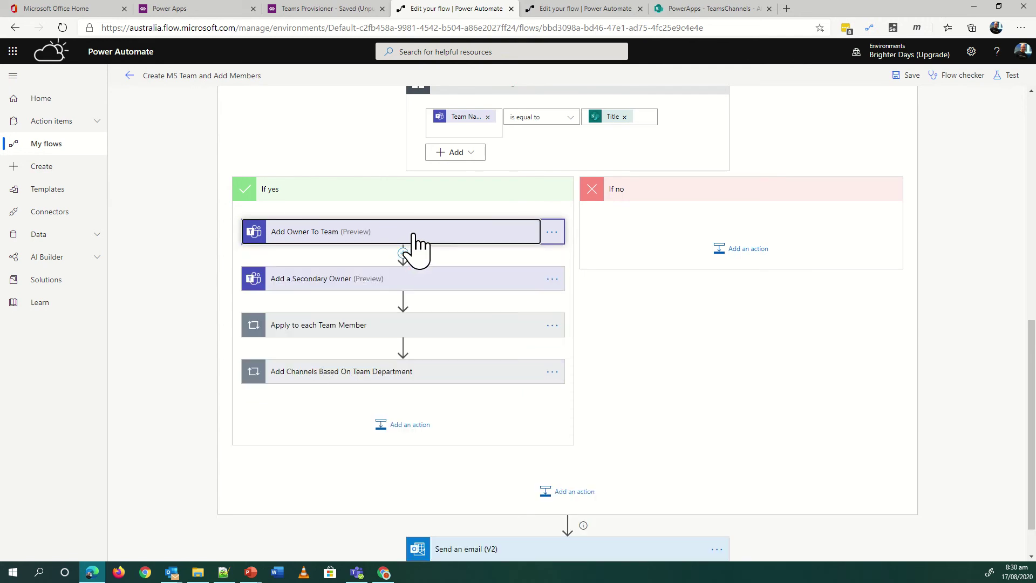
left_click(320, 326)
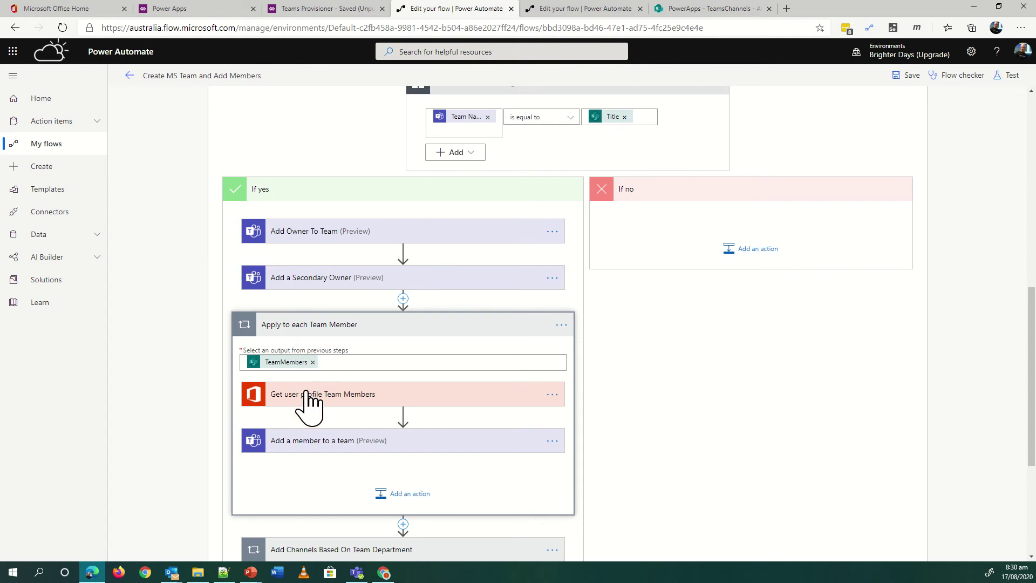
left_click(355, 394)
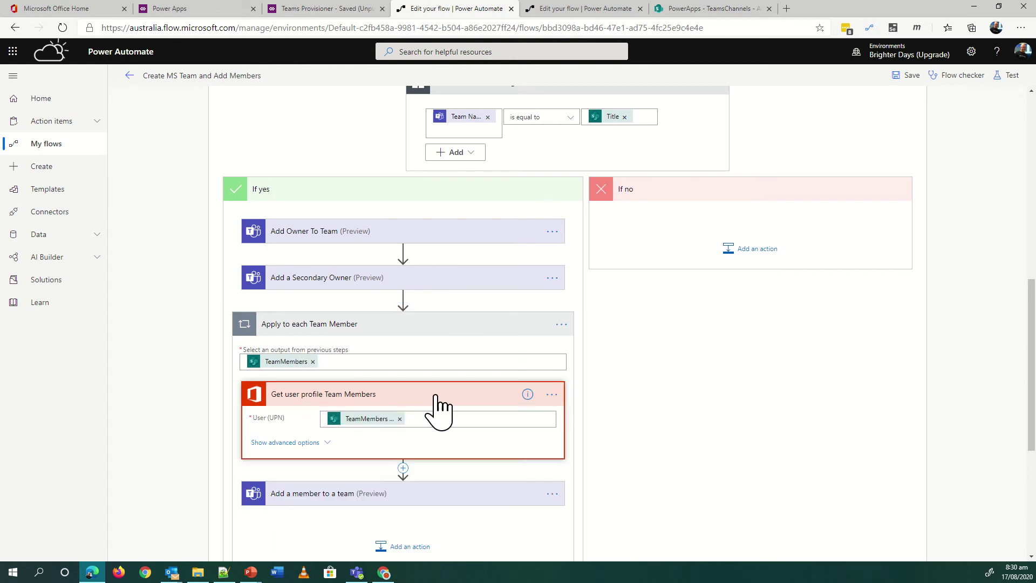
scroll(482, 485, "down", 3)
left_click(332, 359)
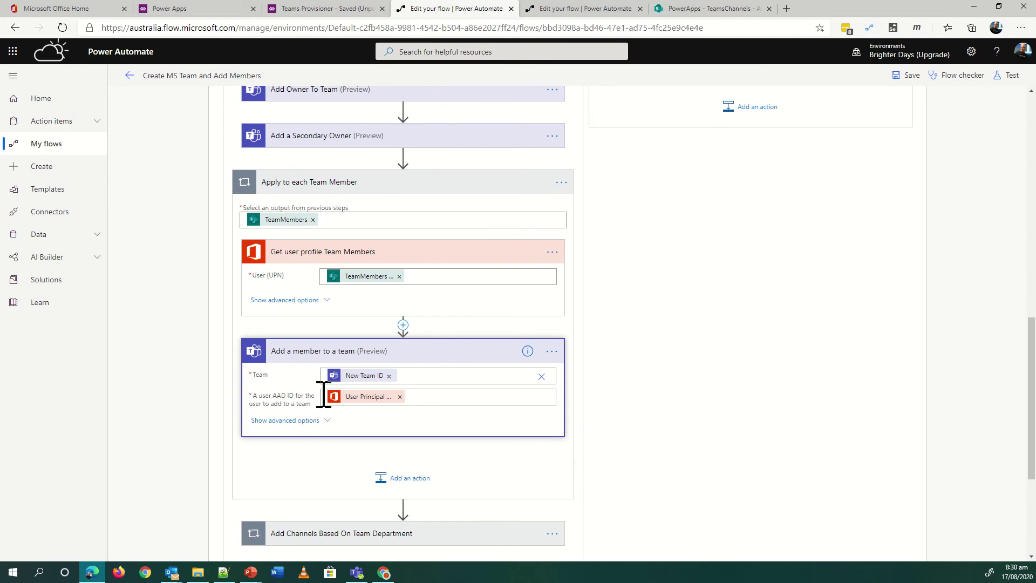
left_click(310, 421)
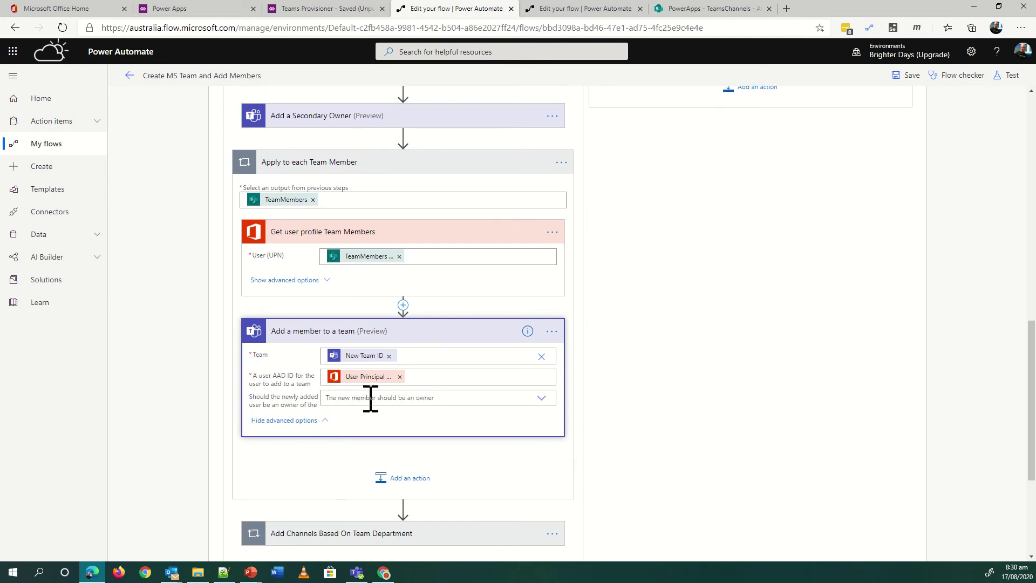
scroll(374, 422, "down", 4)
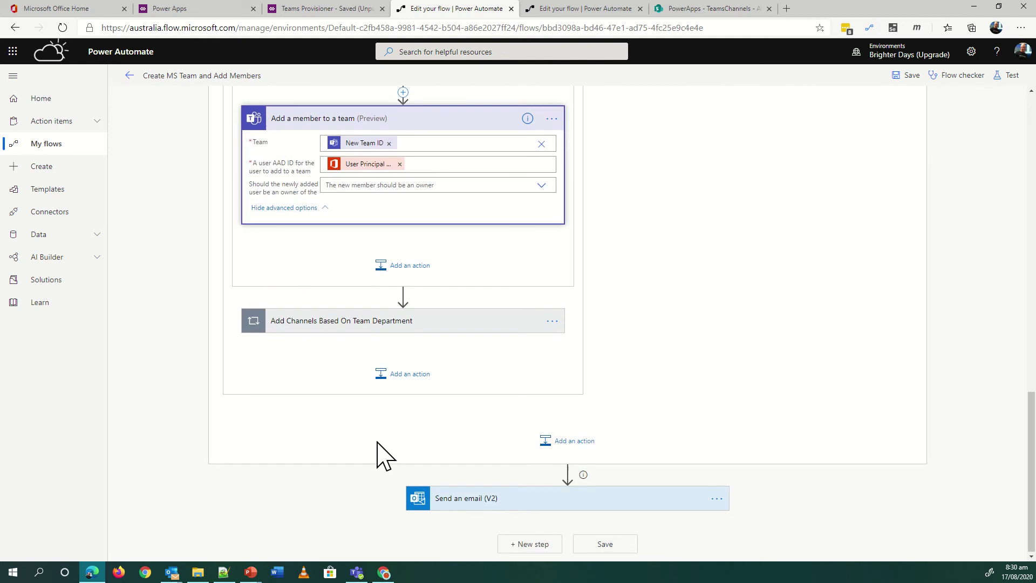
Step: Expand the Add Channels Based On Team Department loop and its Create Channels Based On Team Type action
left_click(384, 324)
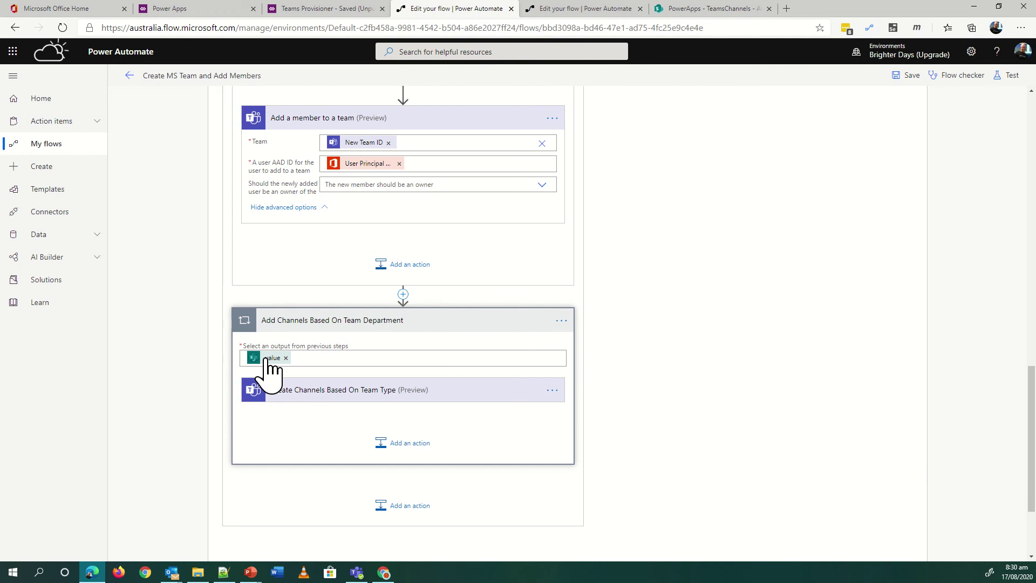
left_click(346, 390)
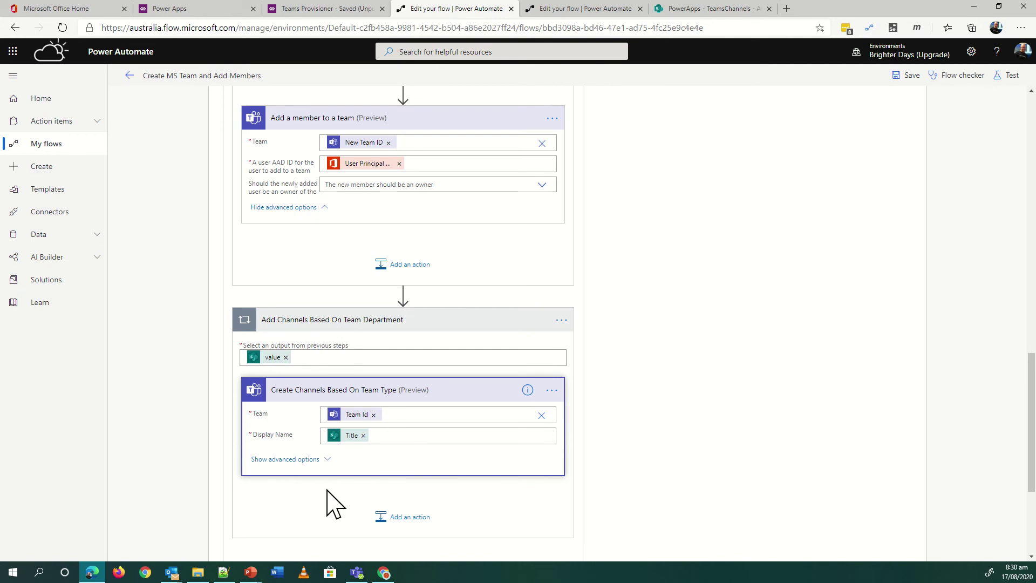
scroll(548, 484, "down", 4)
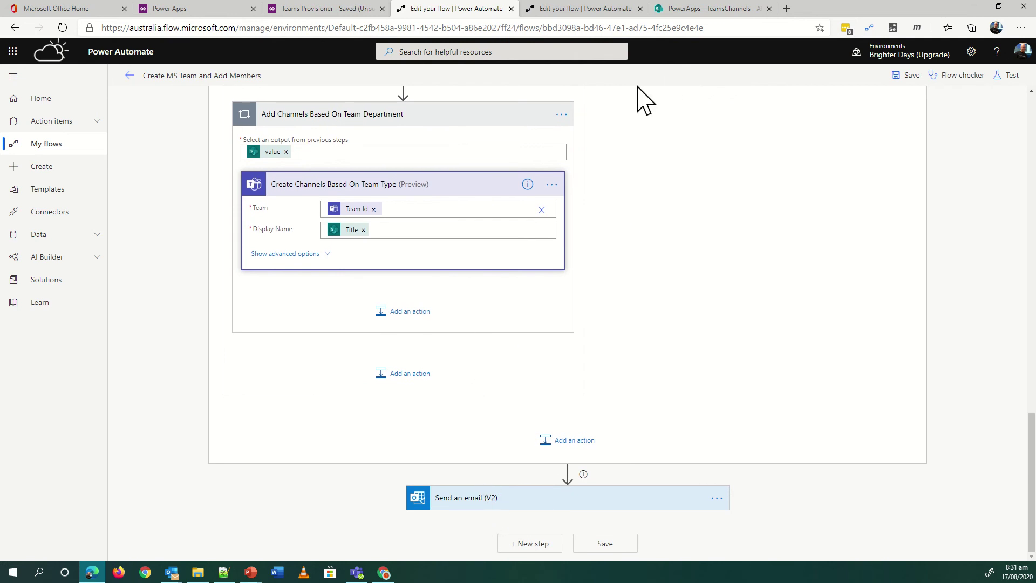
left_click(356, 574)
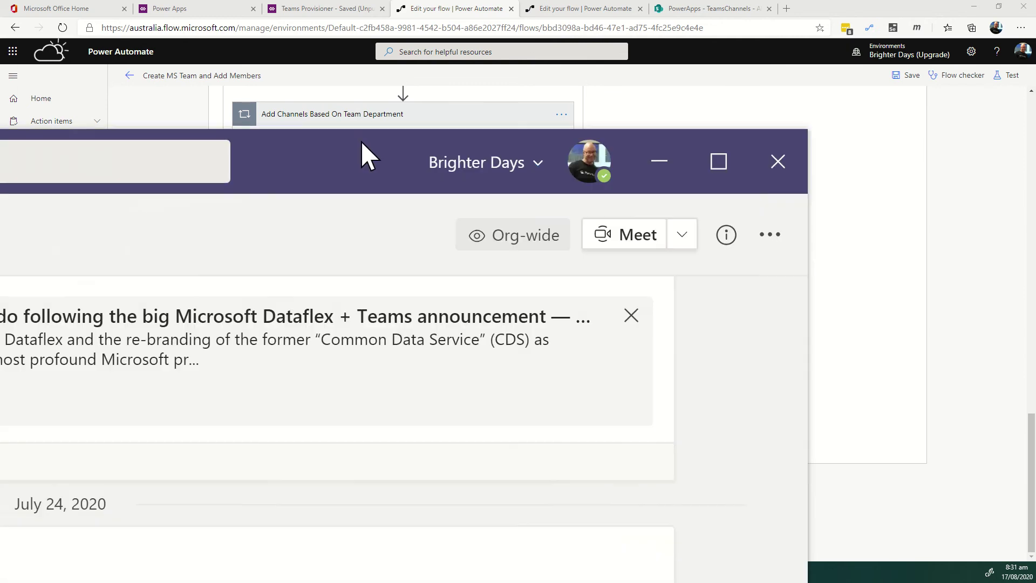
left_click_drag(361, 155, 664, 14)
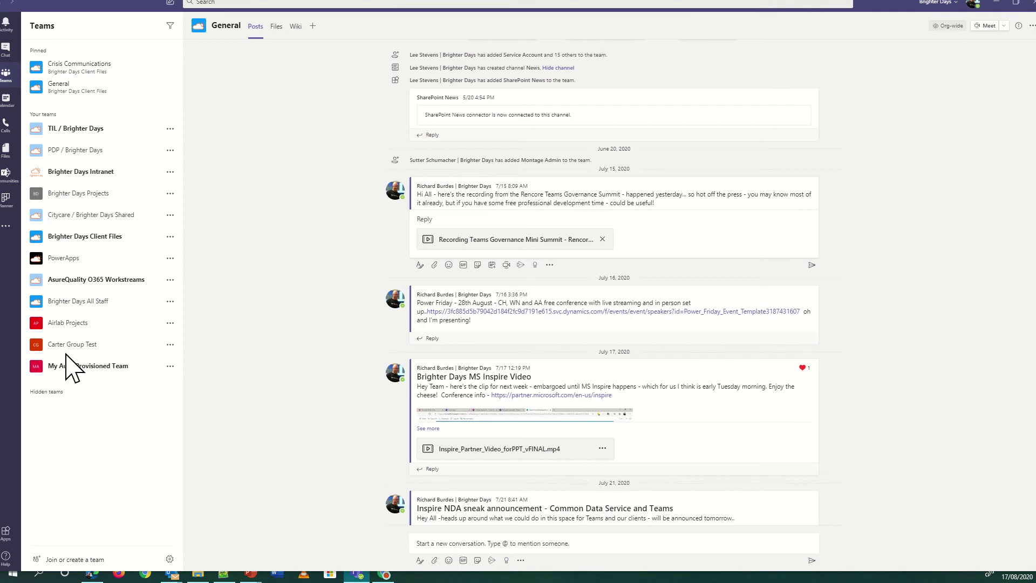
left_click(996, 3)
Step: Preview the Teams Provisioner app, enter 'Richs New Team' as Team Name and check its availability
left_click(358, 8)
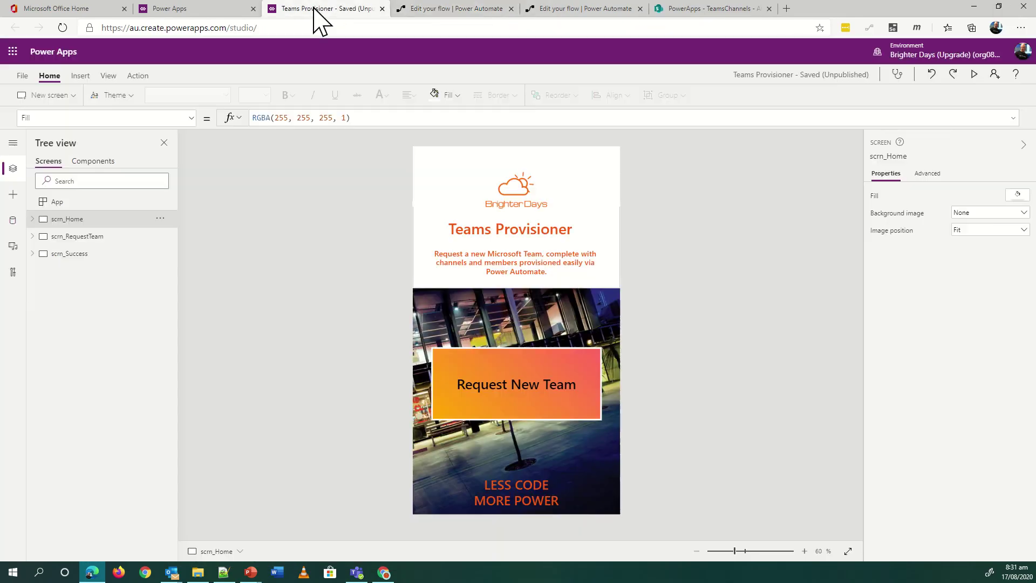
left_click(974, 74)
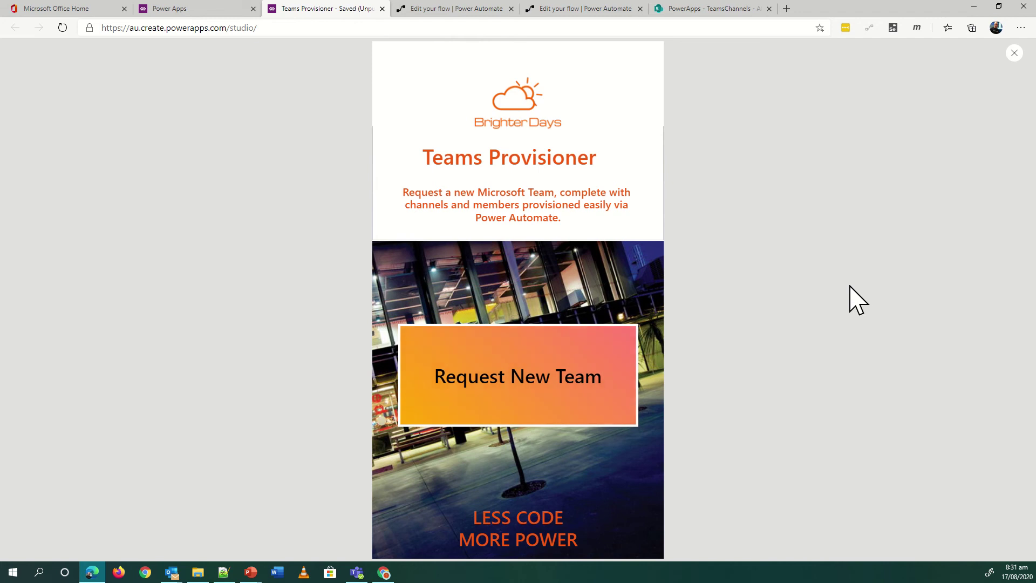
left_click(592, 379)
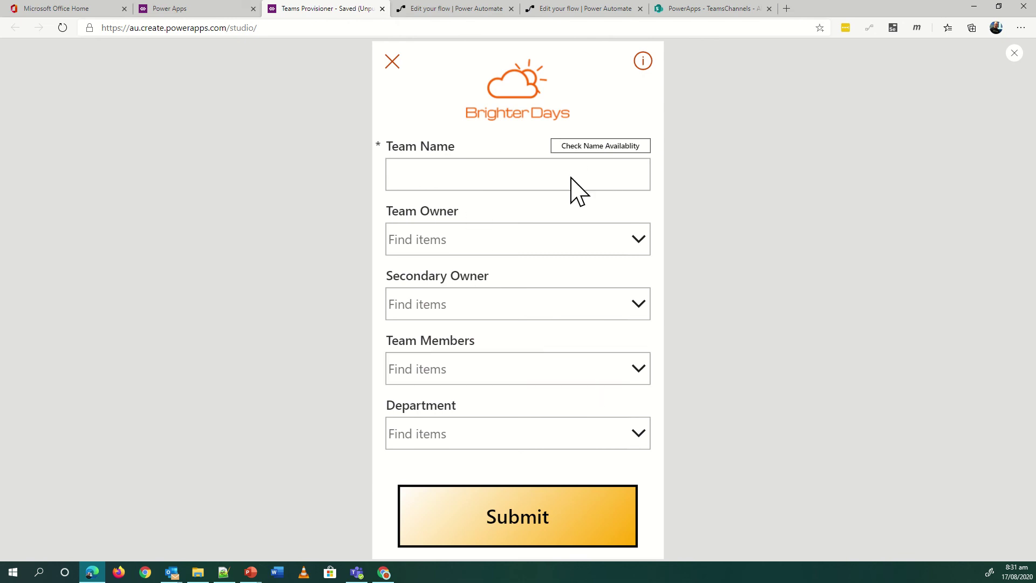
left_click(396, 178)
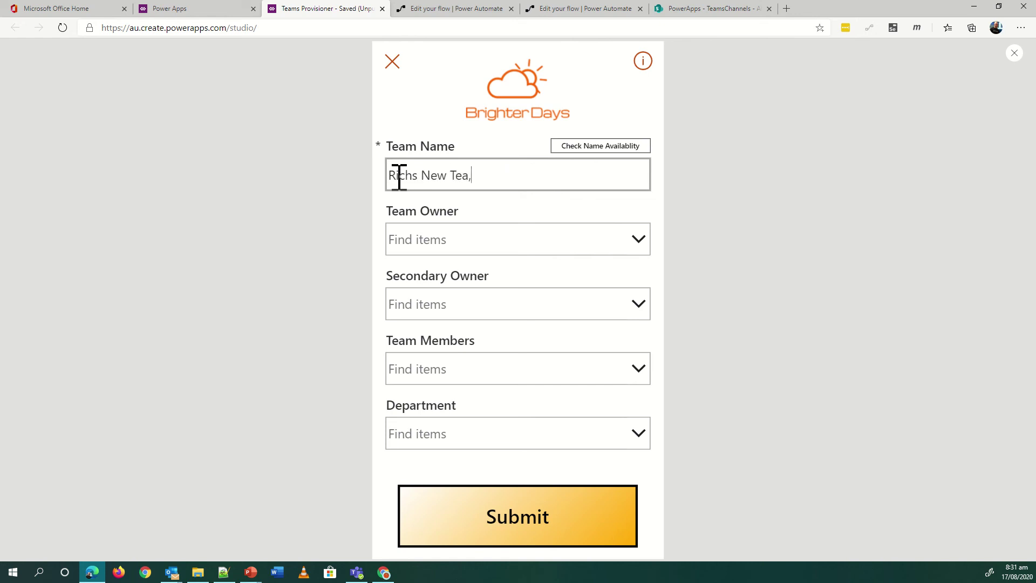
left_click(610, 147)
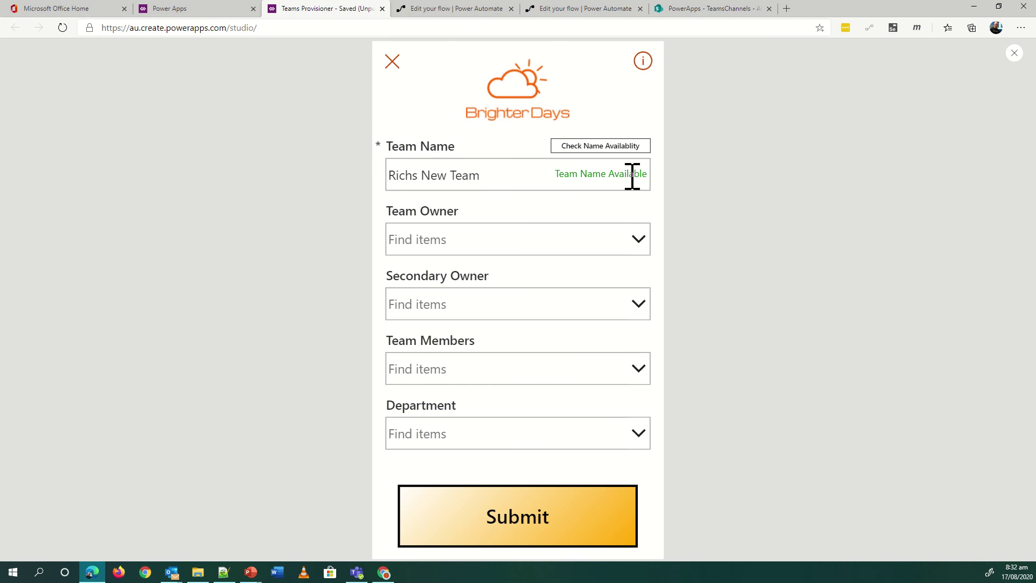
Step: Leave the CheckTeamName editor without saving and open its most recent run
left_click(593, 8)
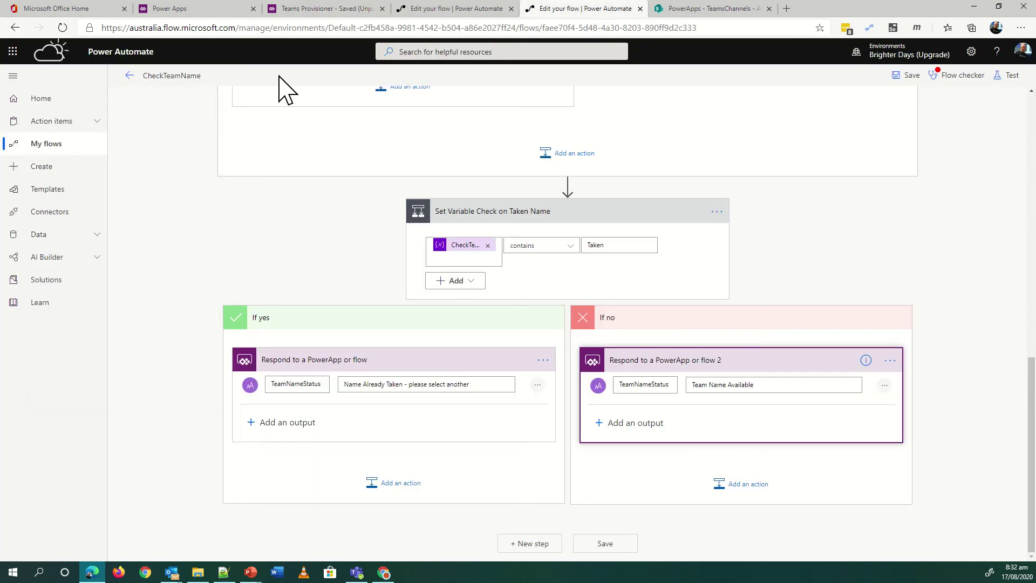
left_click(129, 76)
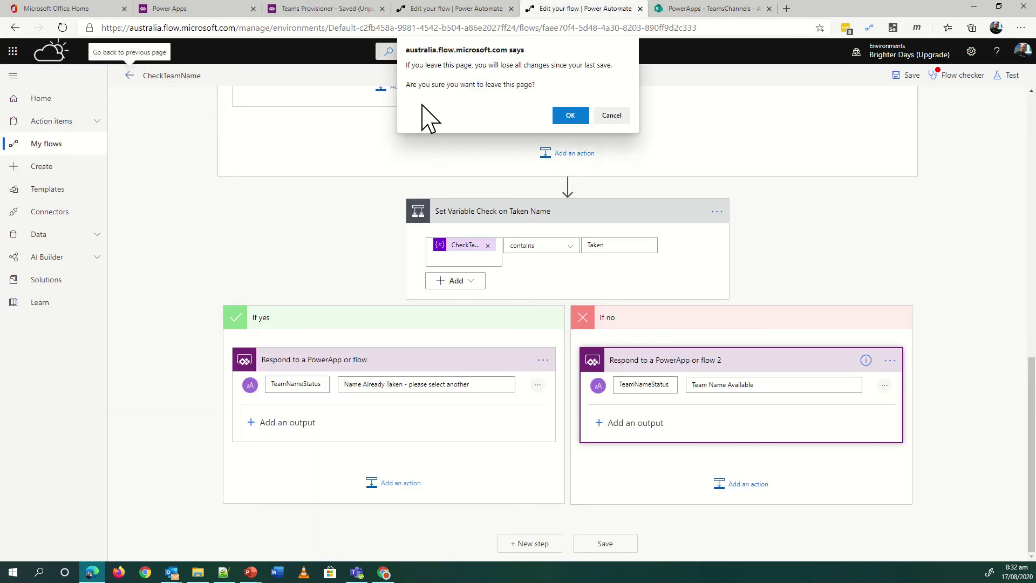
left_click(565, 114)
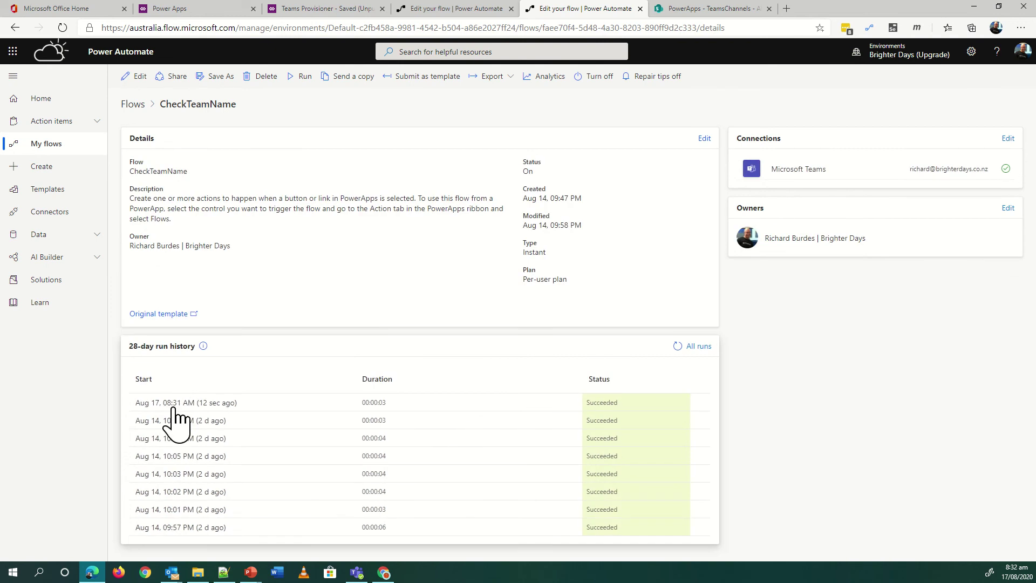
left_click(188, 402)
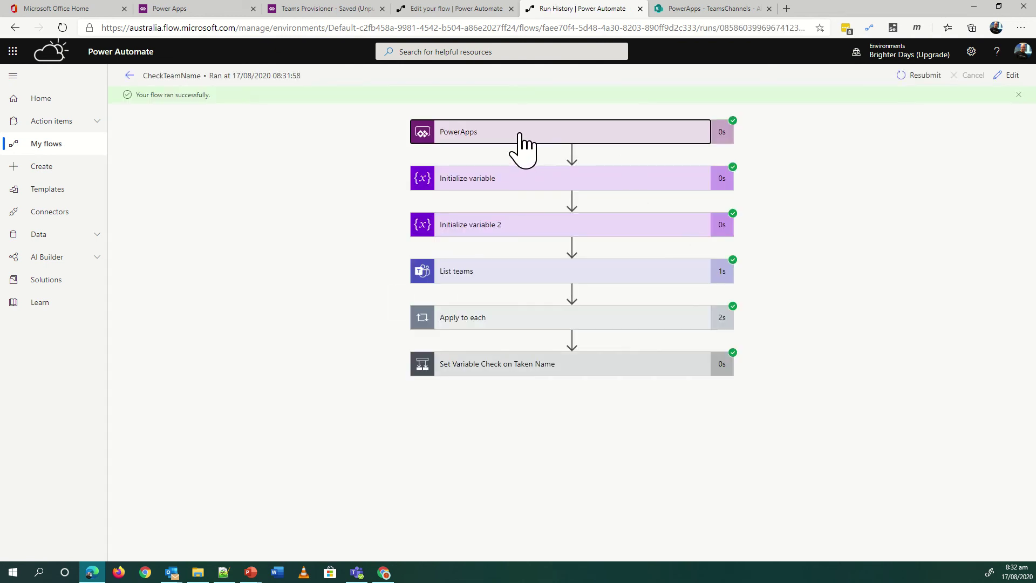
Step: Inspect the run's PowerApps trigger inputs, Initialize variable step and Apply to each iterations
left_click(544, 141)
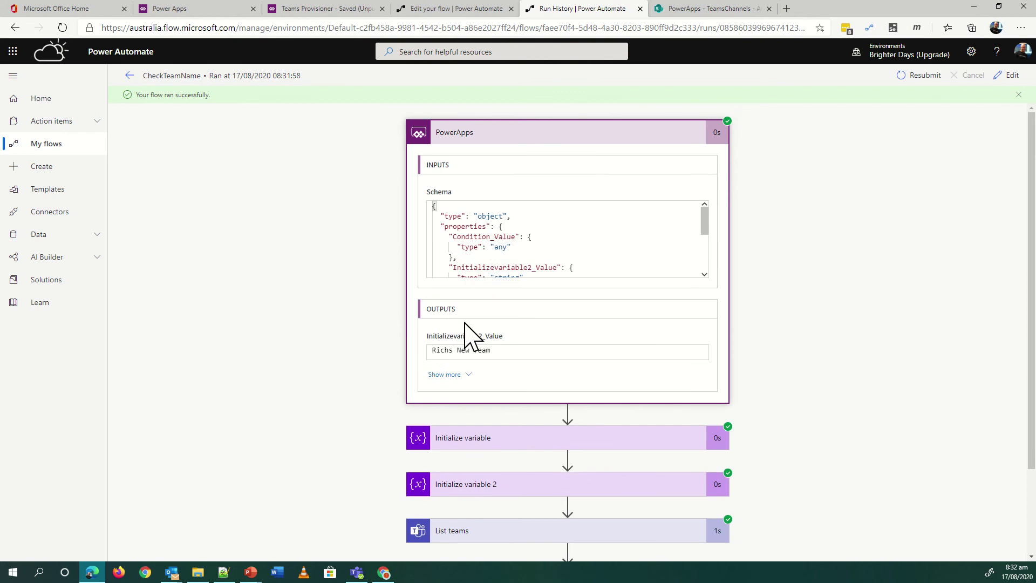
left_click_drag(415, 352, 837, 259)
scroll(475, 346, "down", 2)
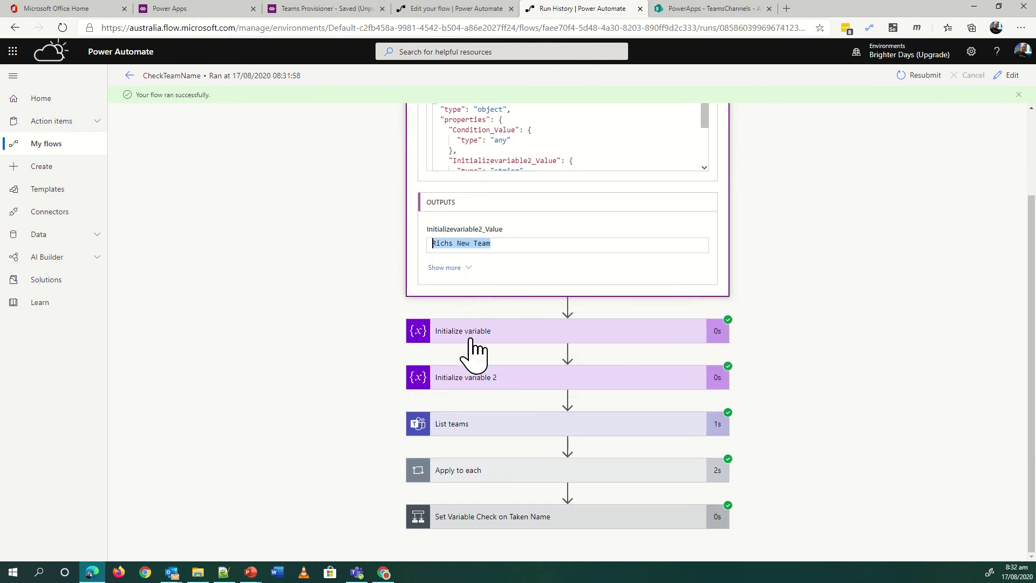
left_click(483, 333)
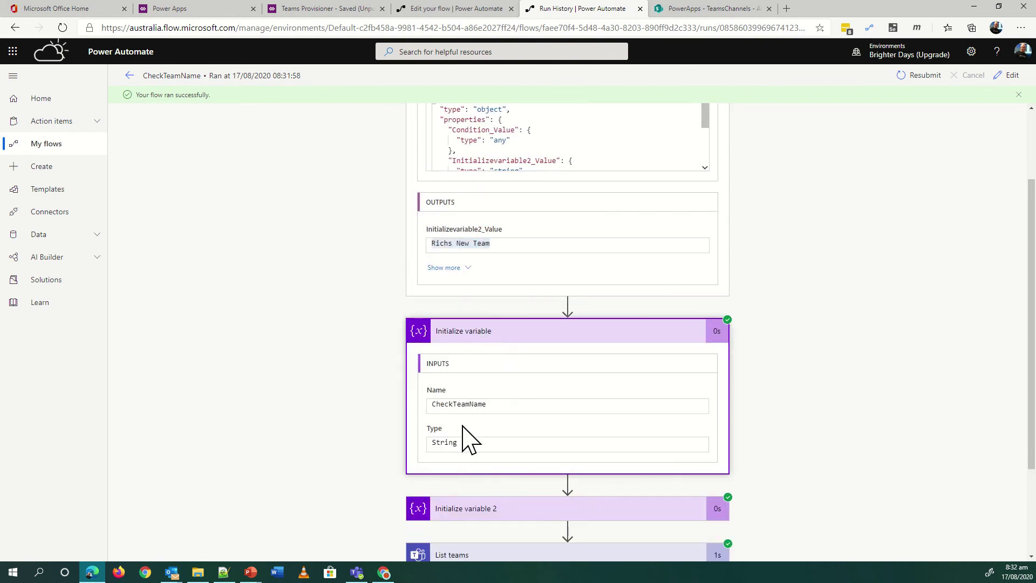
scroll(464, 426, "down", 2)
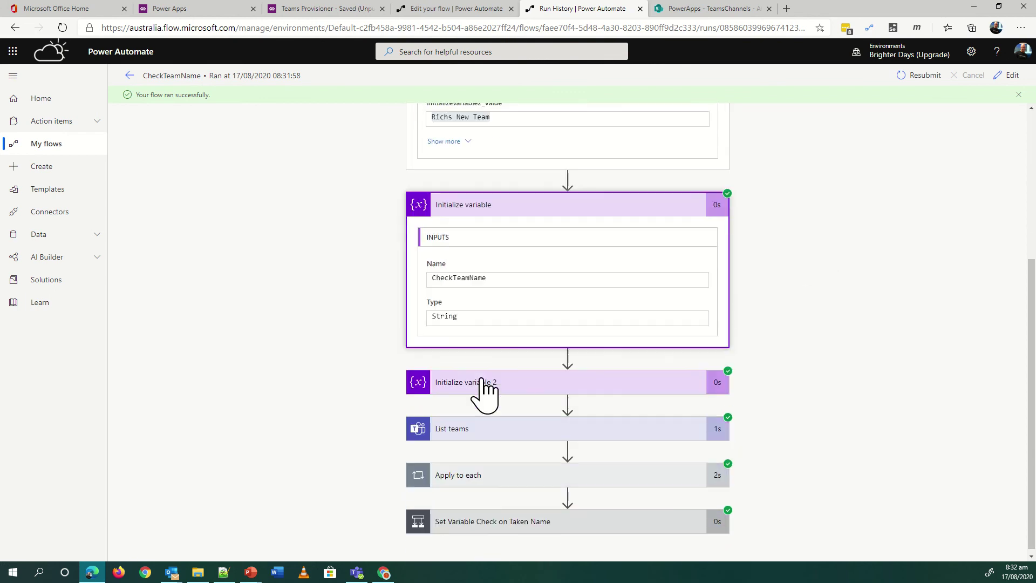
left_click(468, 474)
Step: Inspect iteration 14's Check If Team Exists, the taken-name variable, and the Team Name Available response
scroll(567, 429, "down", 1)
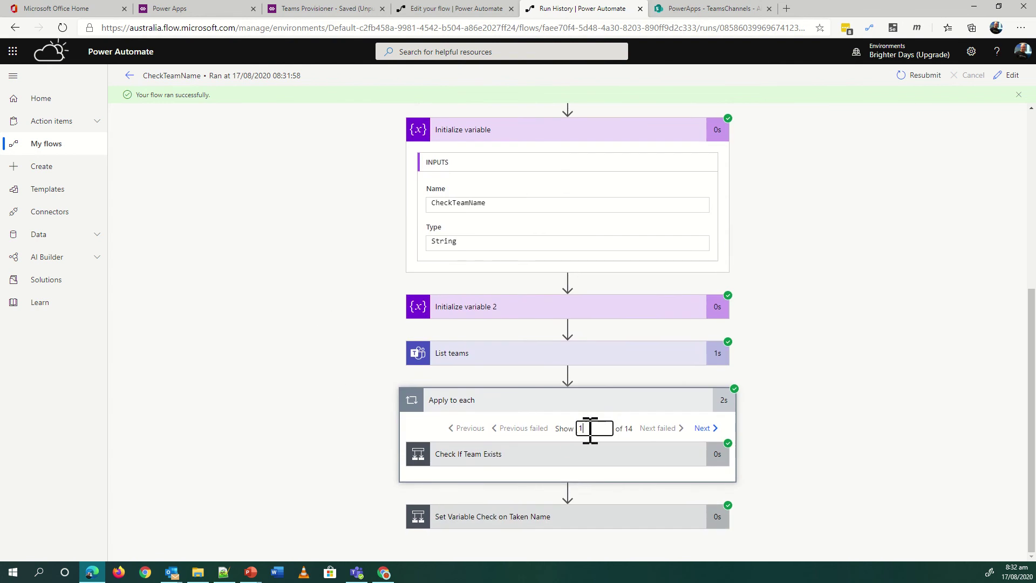
type("4")
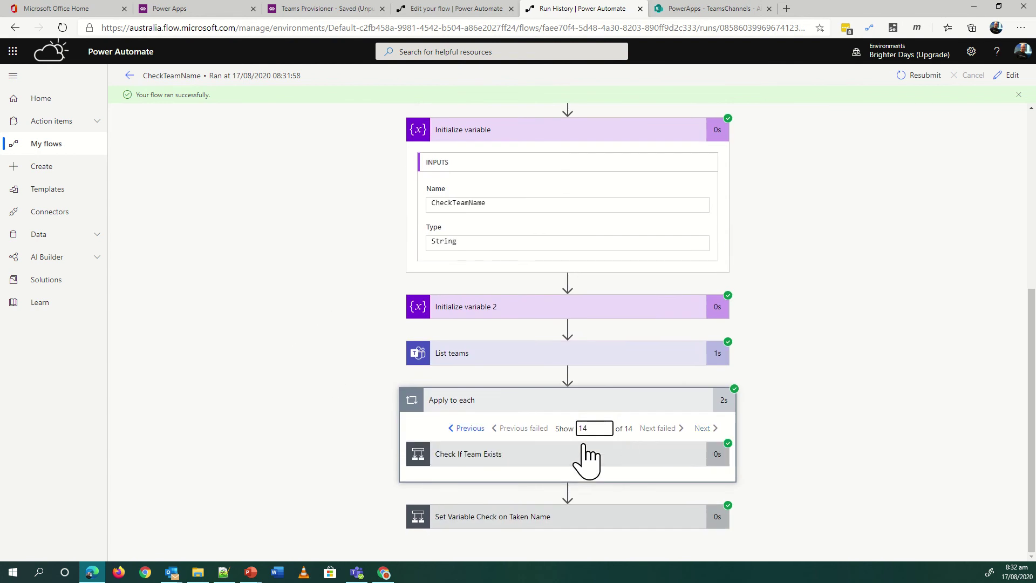
left_click(484, 458)
scroll(601, 444, "down", 3)
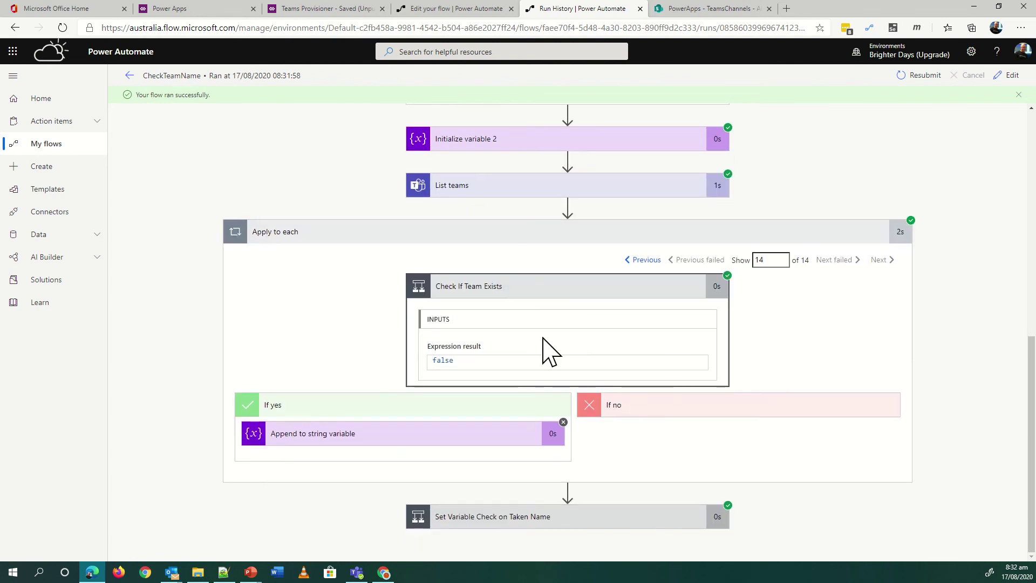
left_click(523, 516)
scroll(621, 439, "down", 1)
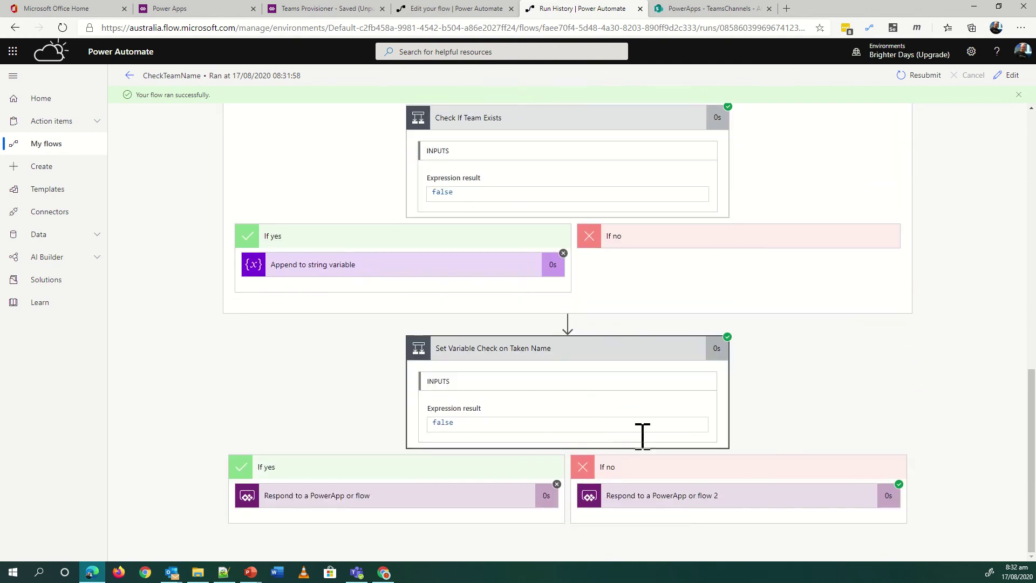
left_click(675, 502)
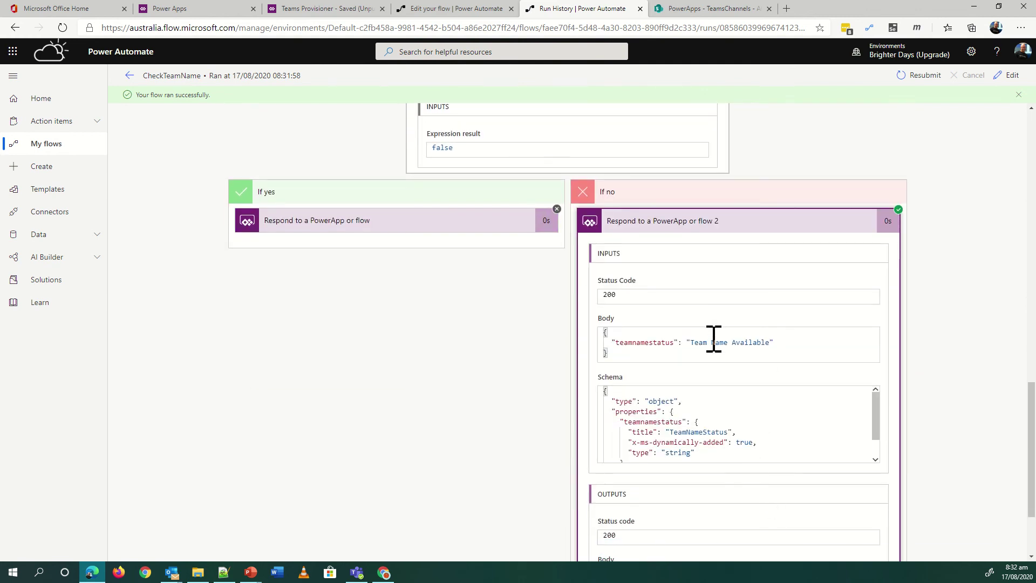
Step: Choose the team owner and secondary owner from the people picker suggestions
left_click(321, 8)
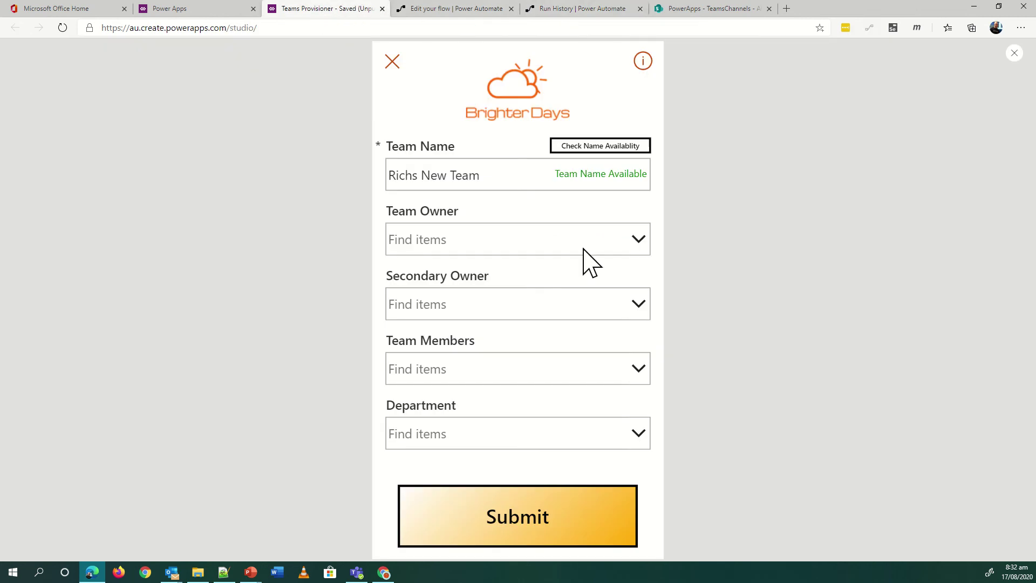
left_click(508, 240)
type("rich")
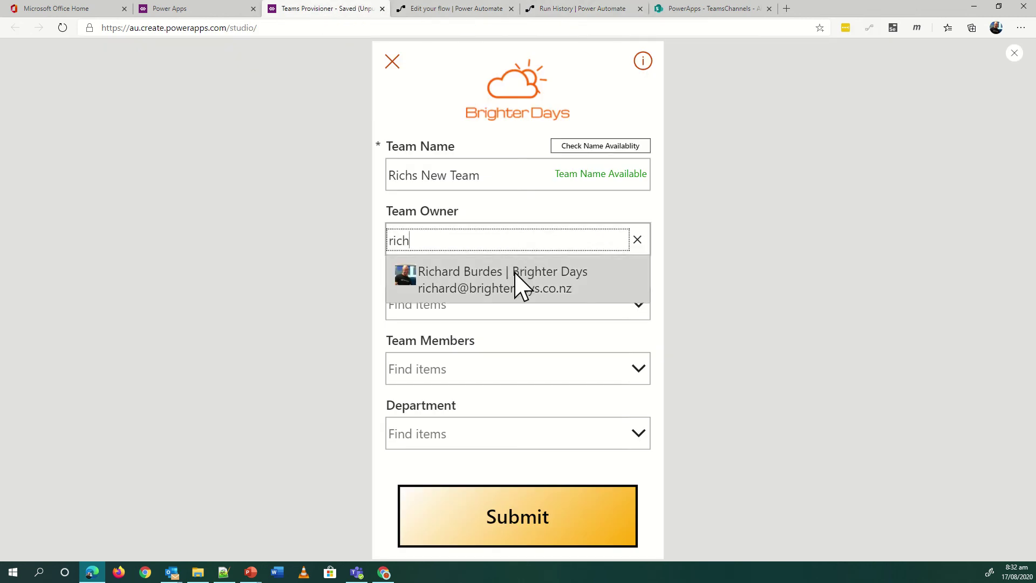
left_click(518, 281)
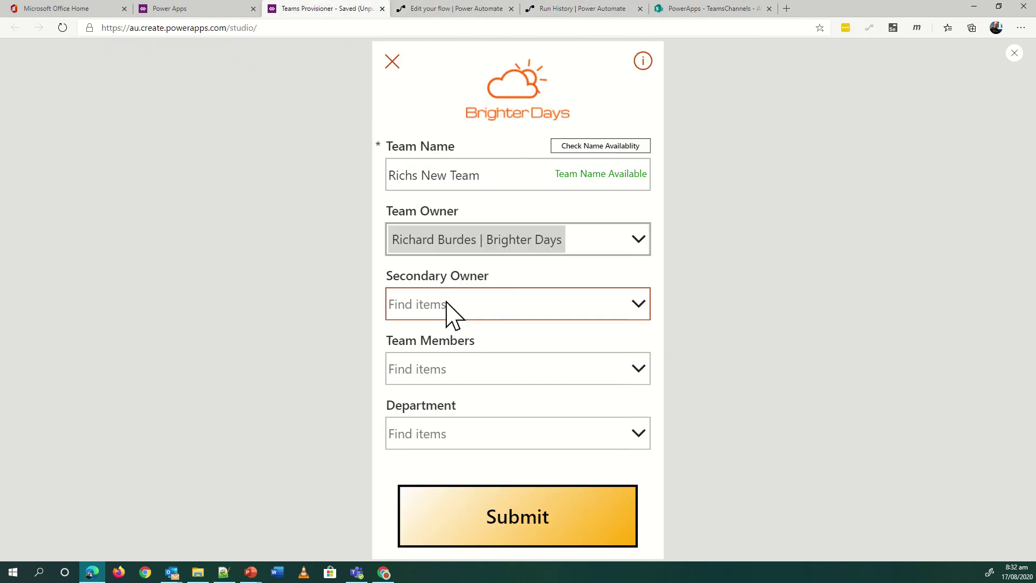
left_click(448, 305)
type("lee")
left_click(442, 340)
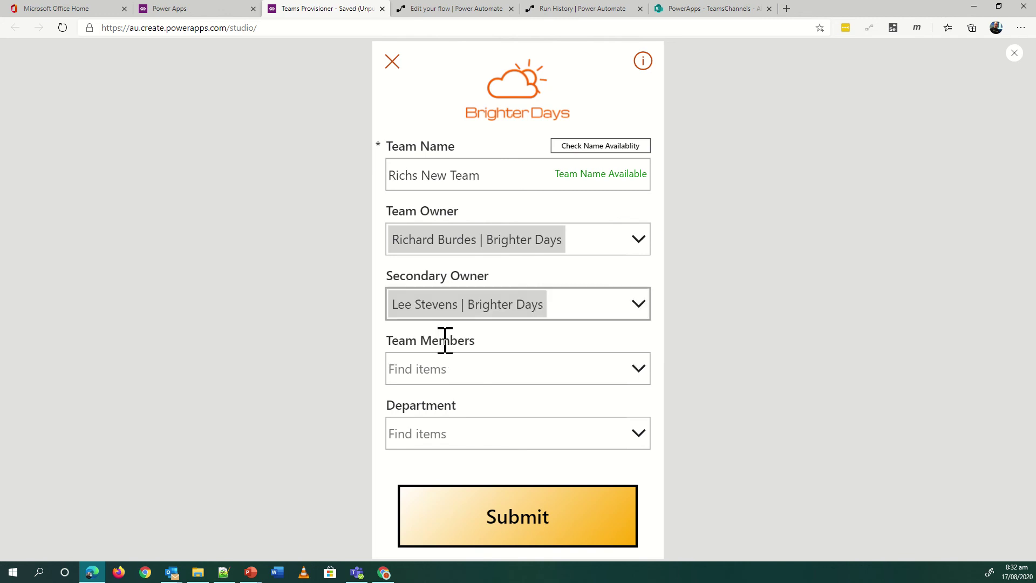
Step: Add three team members from the member search suggestions
left_click(454, 371)
type("sutt")
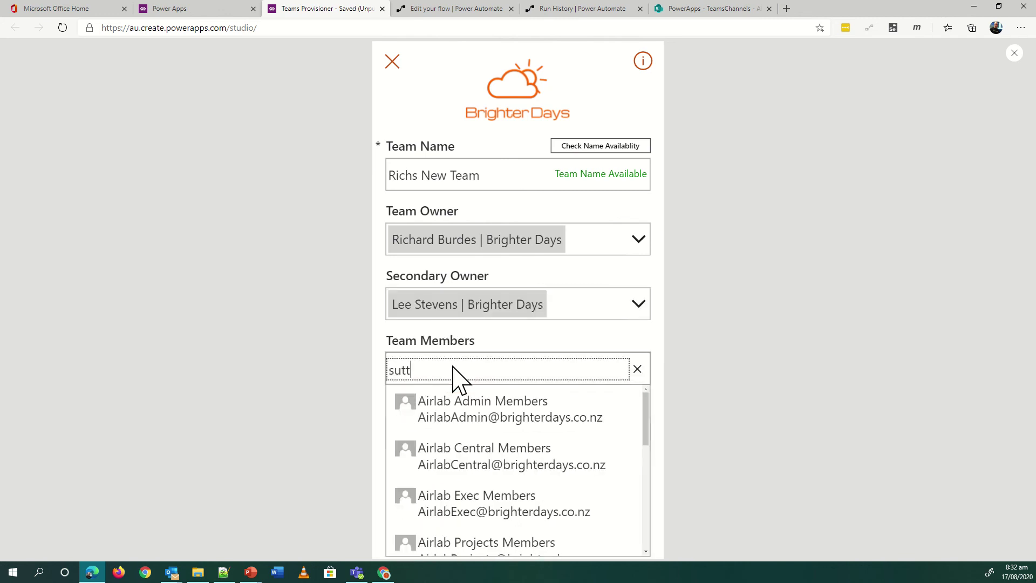
left_click(475, 400)
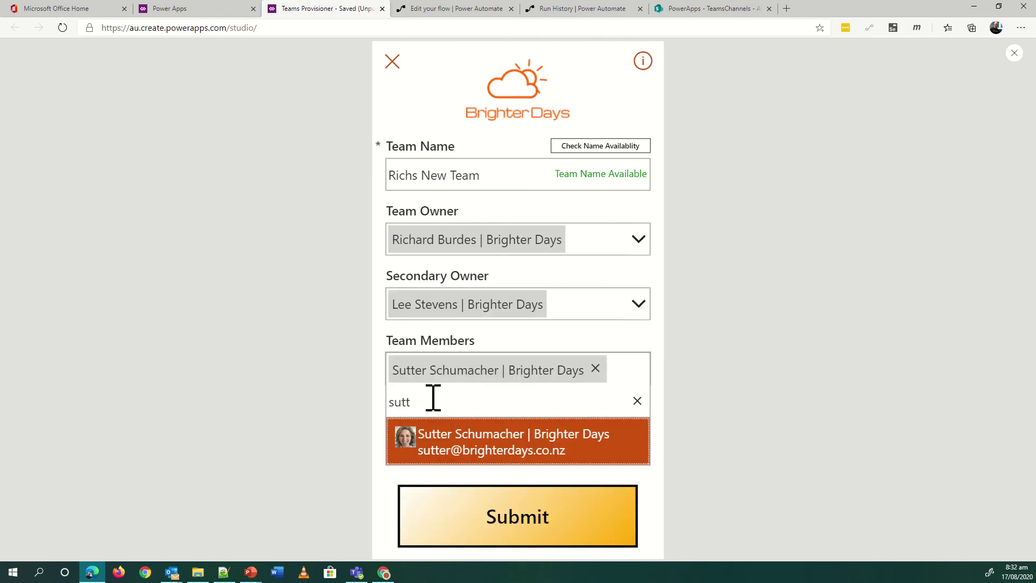
left_click_drag(422, 402, 359, 405)
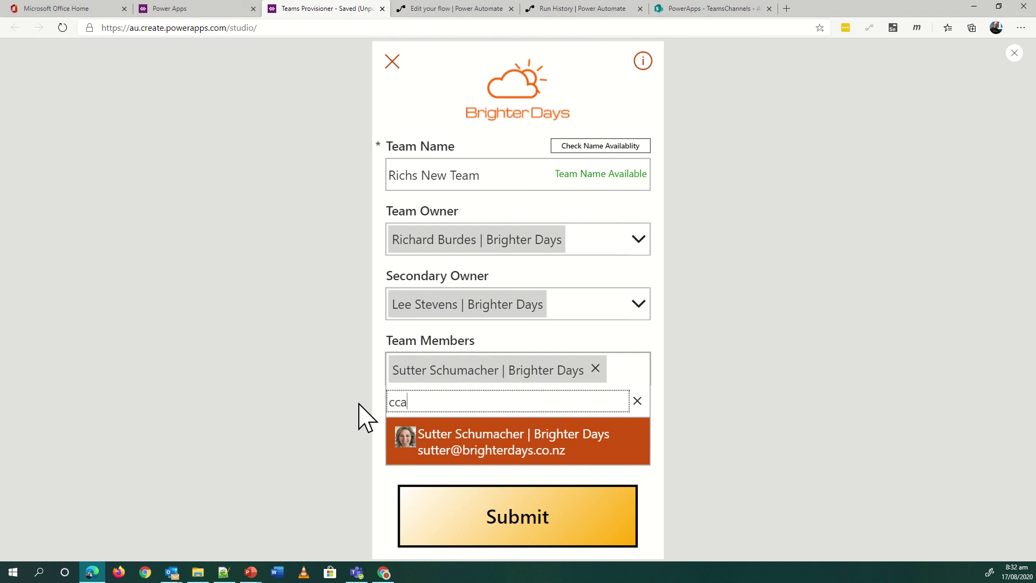
type("ca")
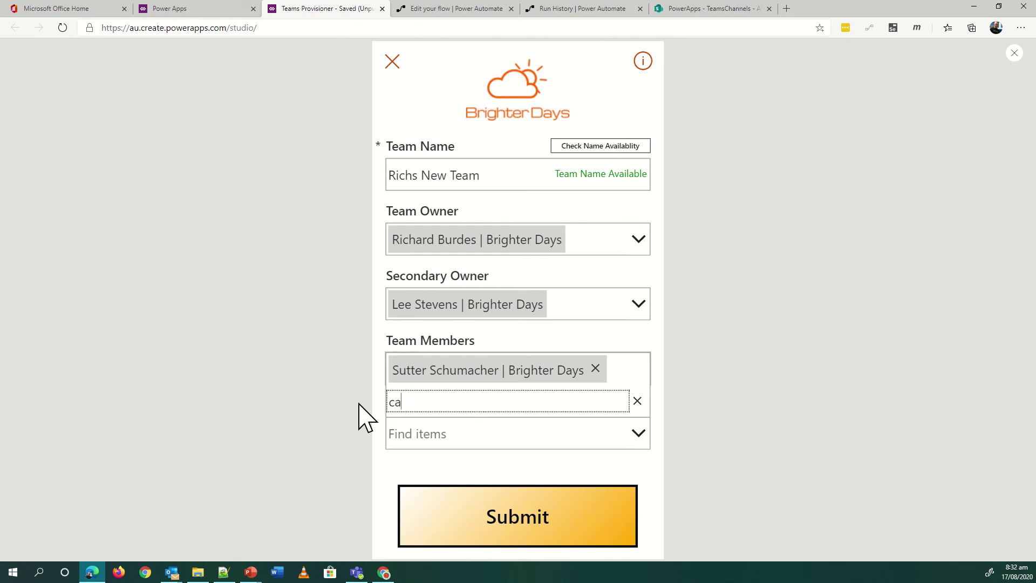
type("ro")
left_click(507, 440)
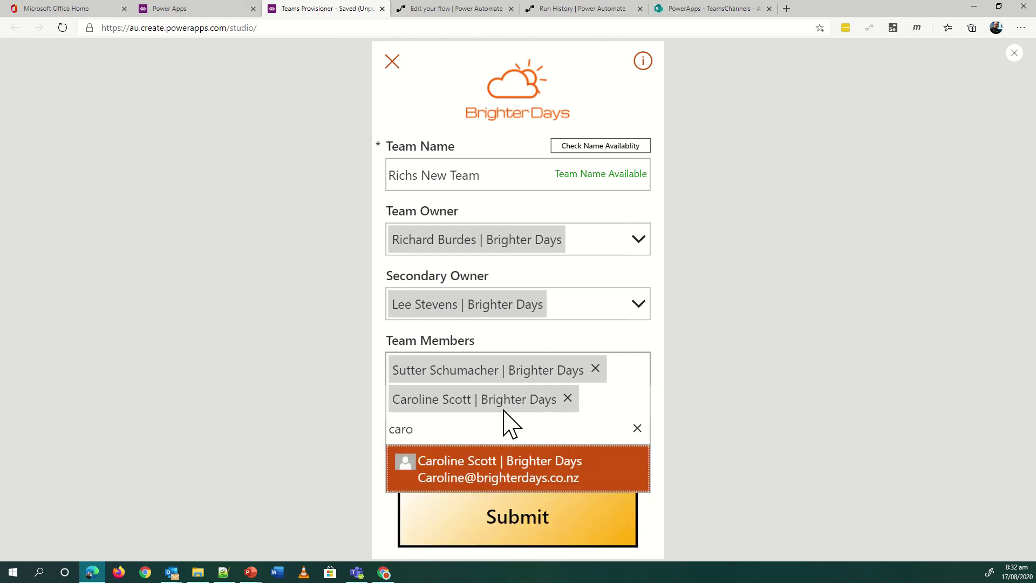
left_click_drag(420, 430, 401, 430)
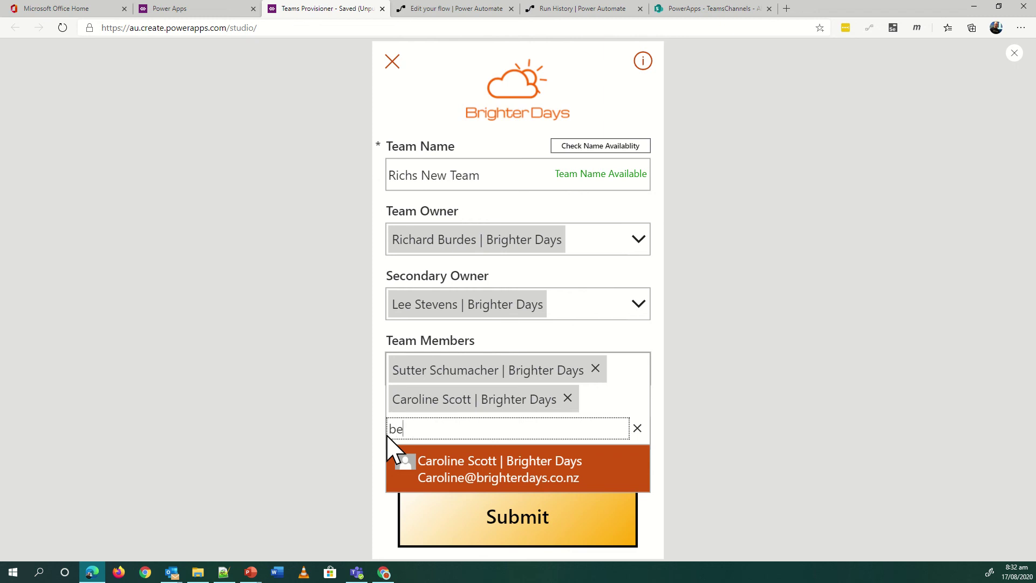
left_click(446, 471)
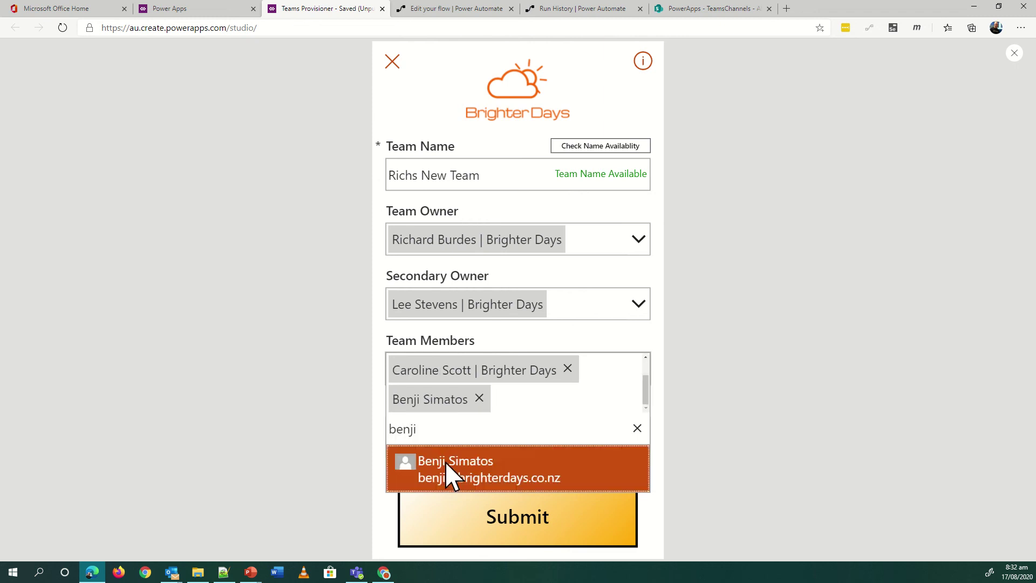
left_click(638, 430)
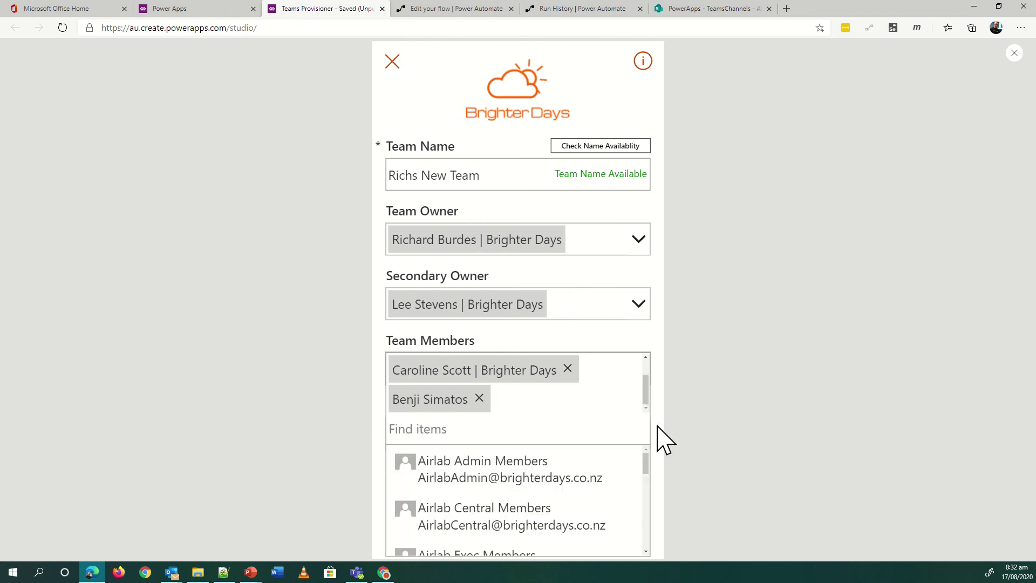
left_click(665, 438)
Step: Set the department to Business Applications and submit the team request
left_click(549, 434)
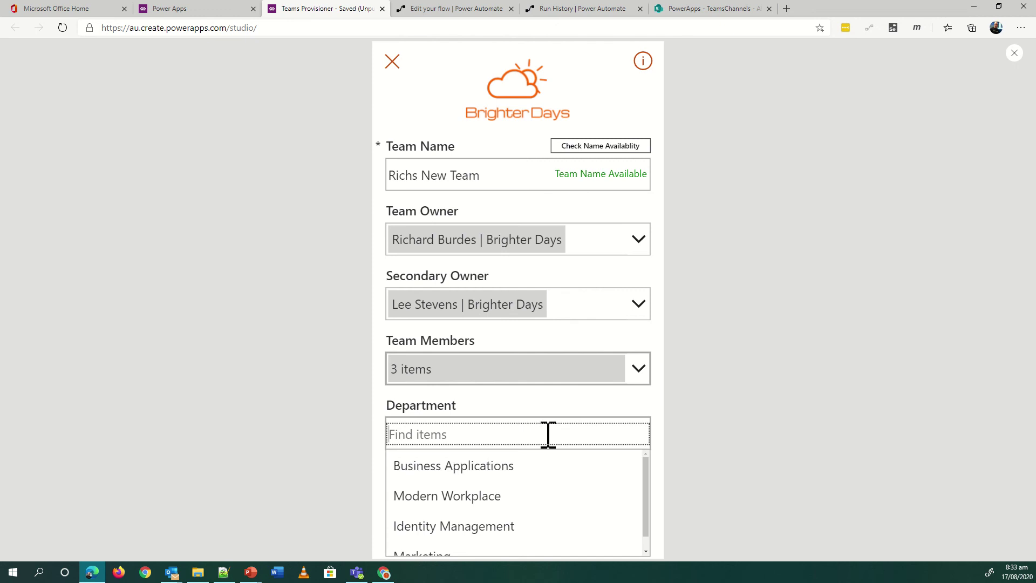
left_click(492, 469)
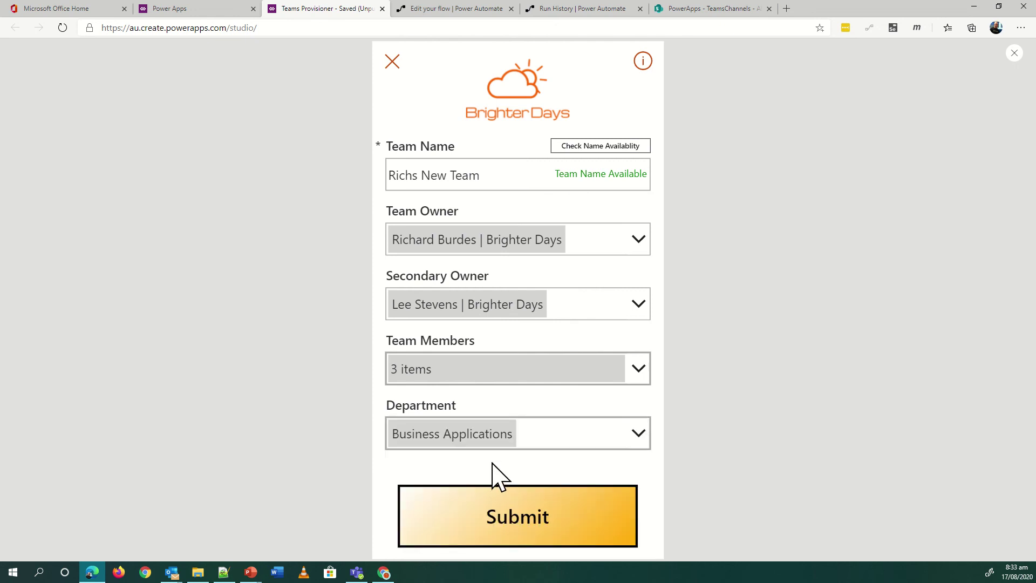
left_click(564, 526)
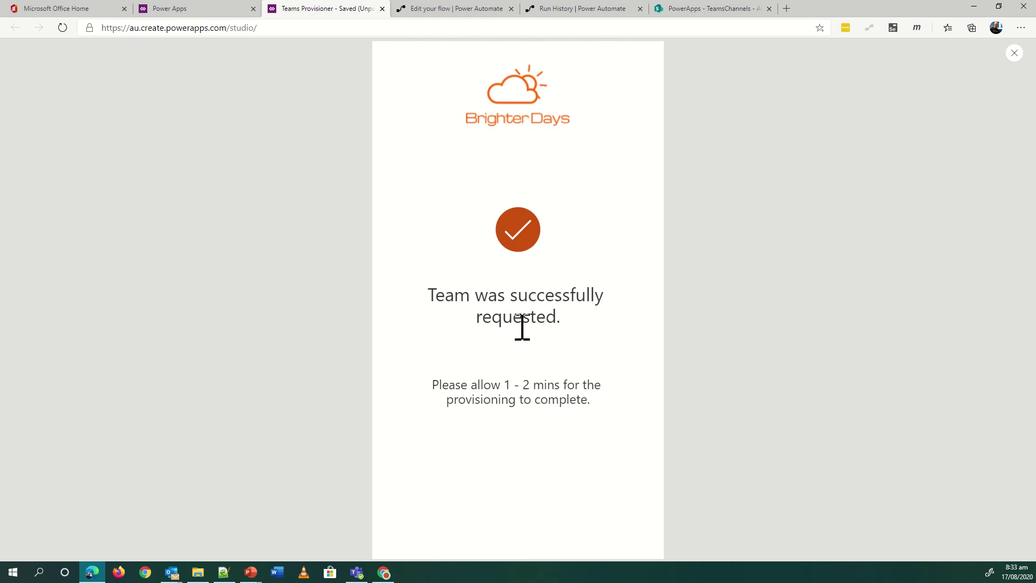
Step: Open the newest run of the Create MS Team and Add Members flow and expand Apply to each
left_click(457, 8)
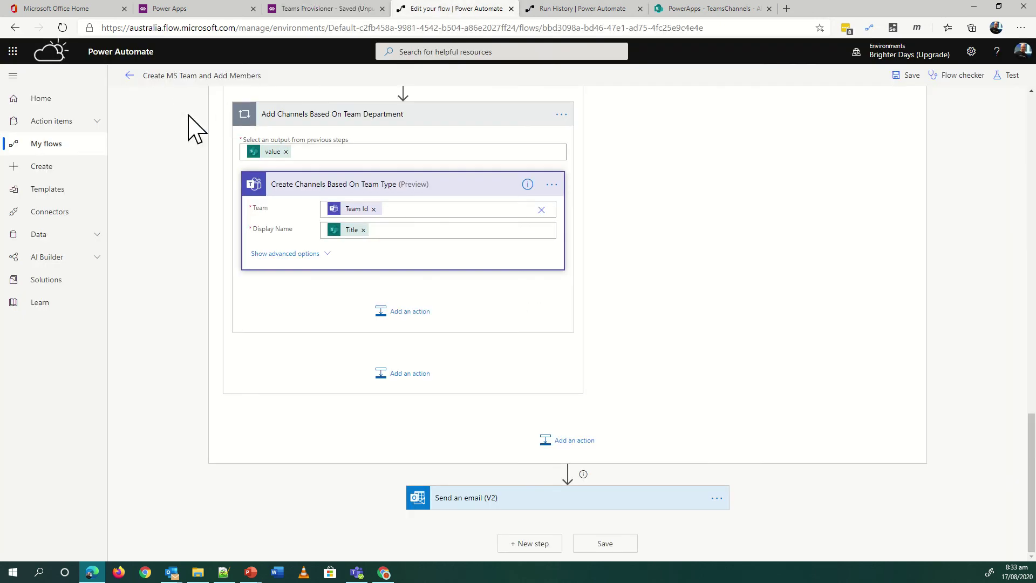
left_click(129, 76)
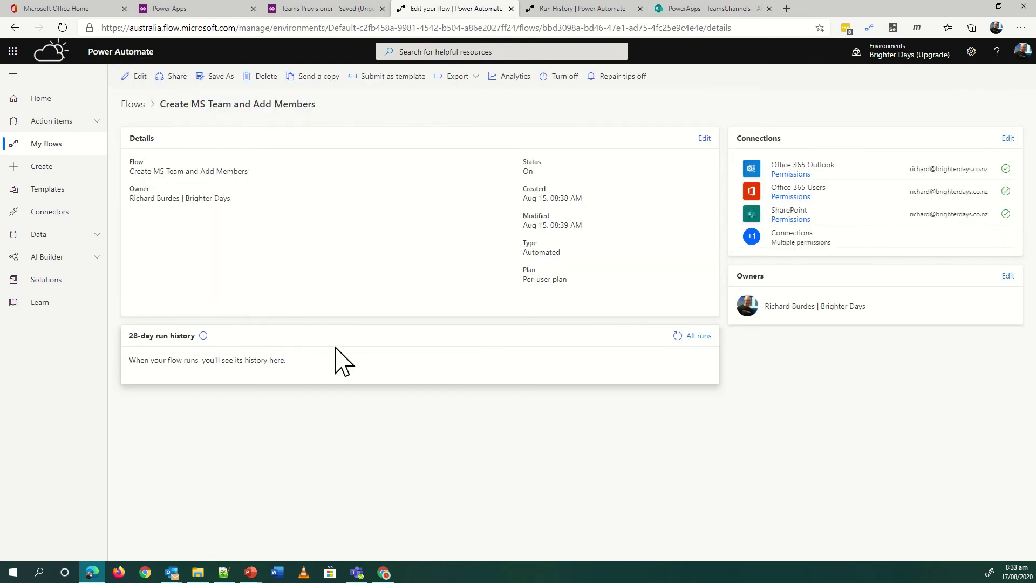
left_click(697, 337)
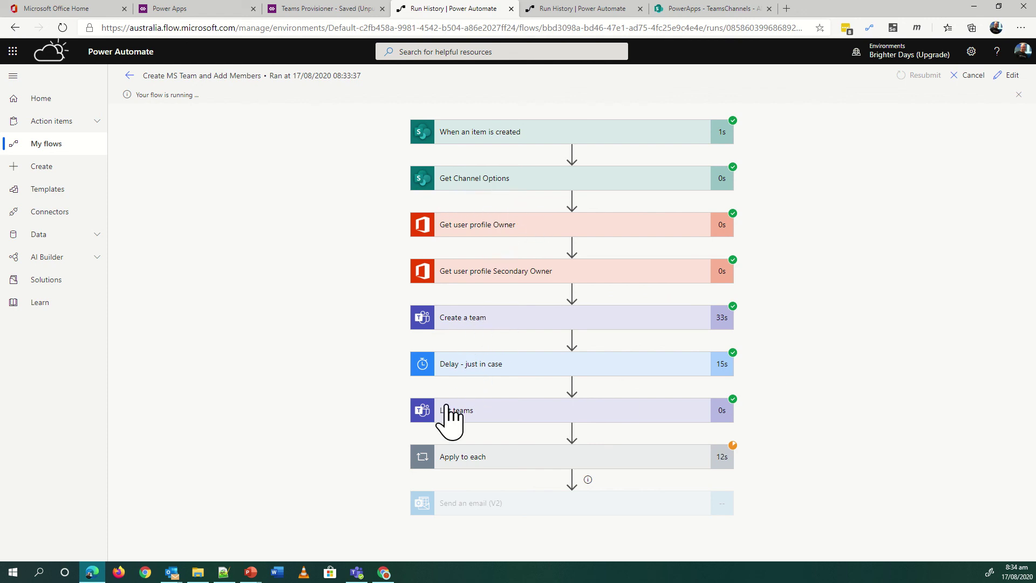
left_click(456, 458)
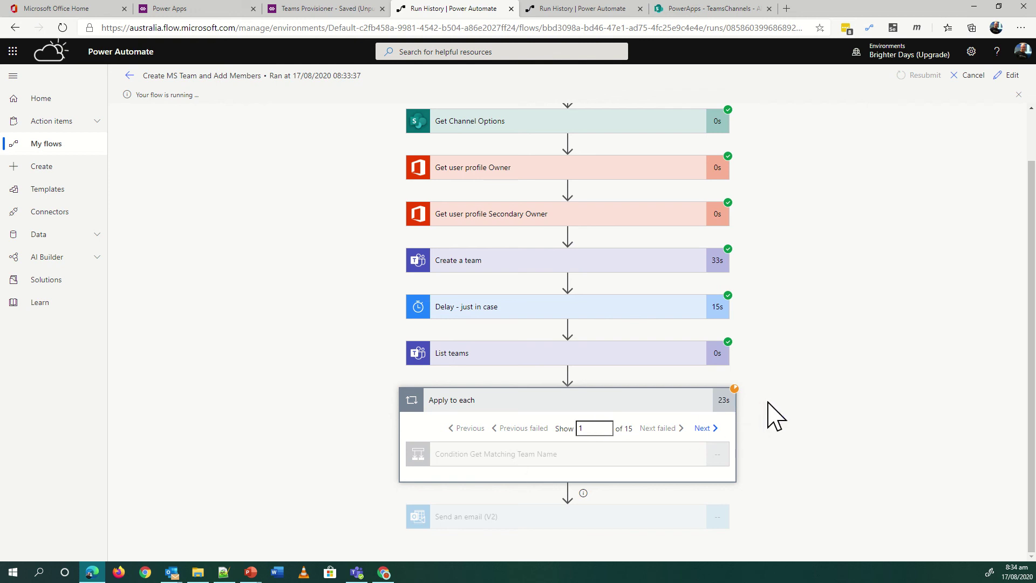
left_click(356, 572)
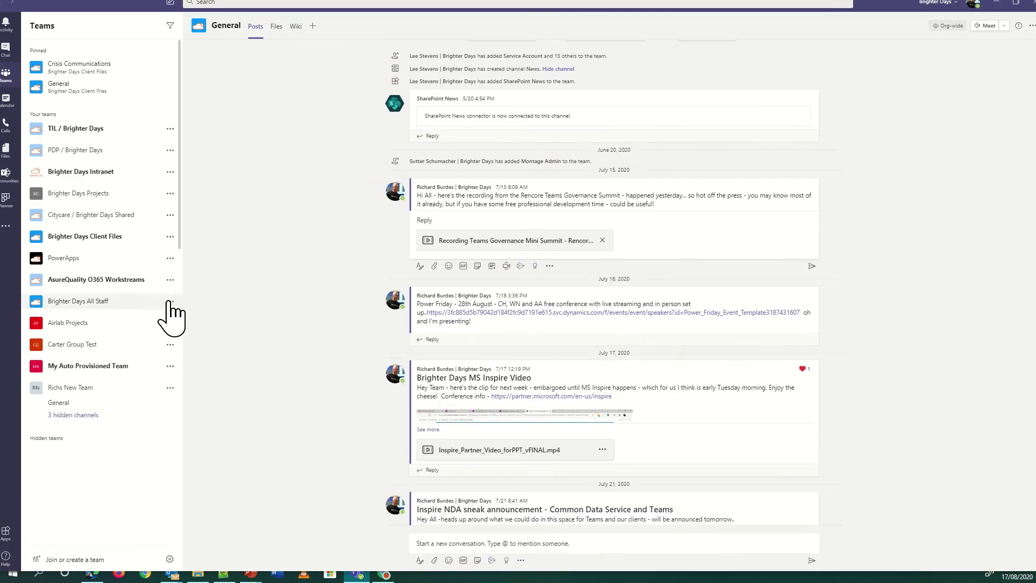
Step: Open Richs New Team's General channel and unhide its Process Flows and Project Management channels
left_click(60, 402)
left_click(70, 415)
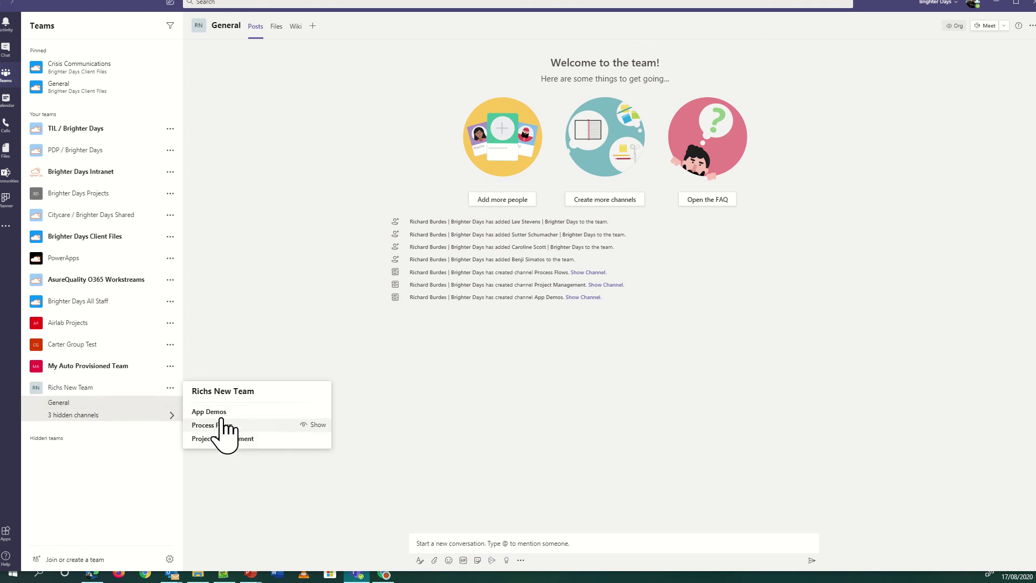
left_click(219, 426)
left_click(208, 424)
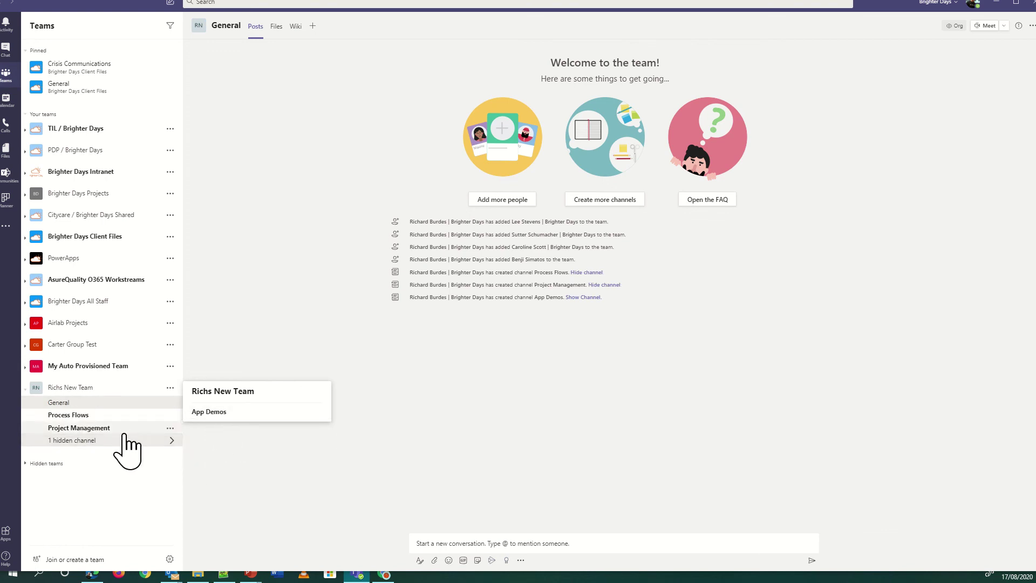
left_click_drag(203, 422, 402, 245)
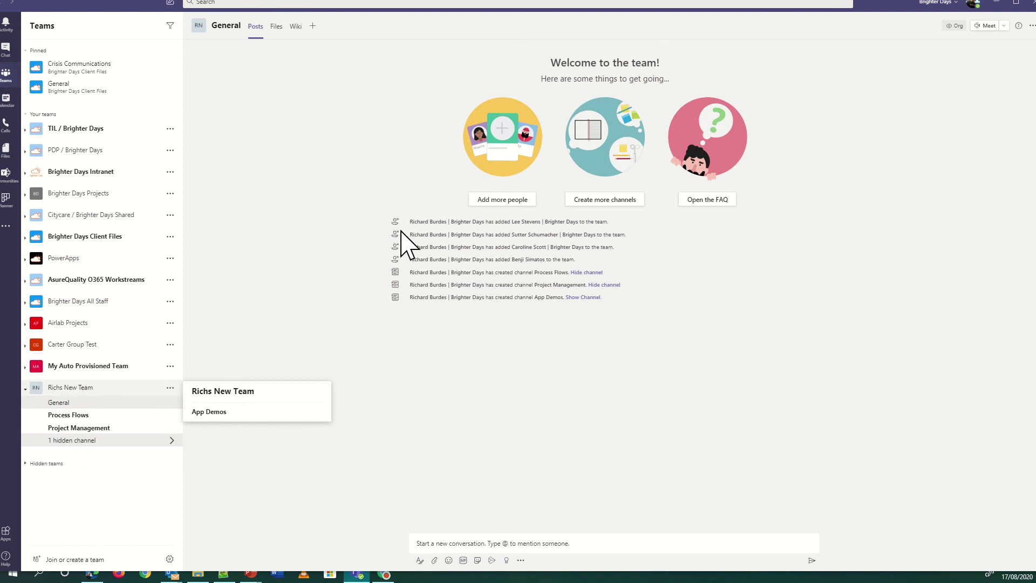
Step: Back in the flow run, expand the Get Matching Team Name condition and jump to iteration 15
left_click(997, 3)
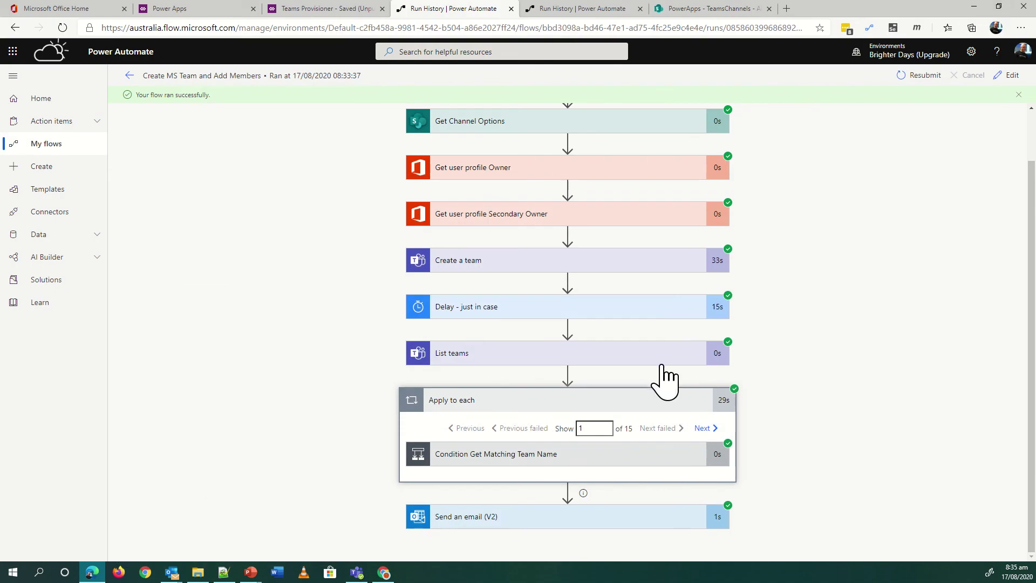
left_click(559, 456)
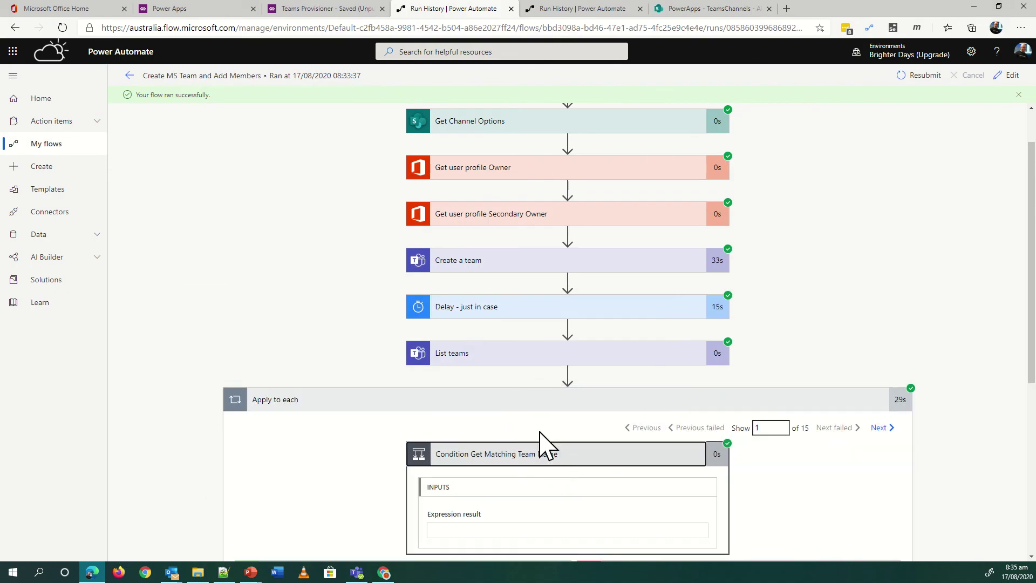
scroll(545, 445, "down", 6)
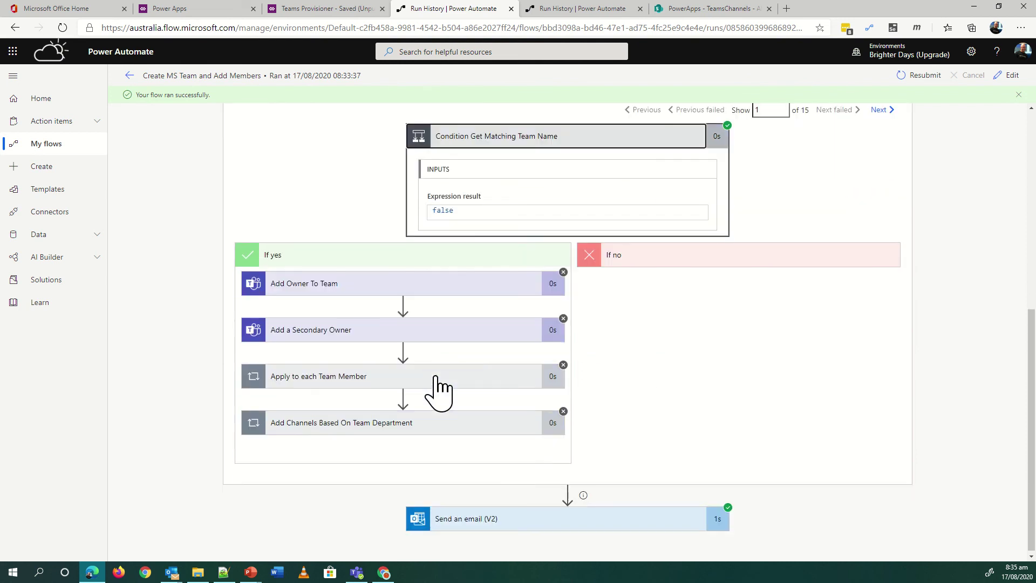
scroll(821, 173, "up", 3)
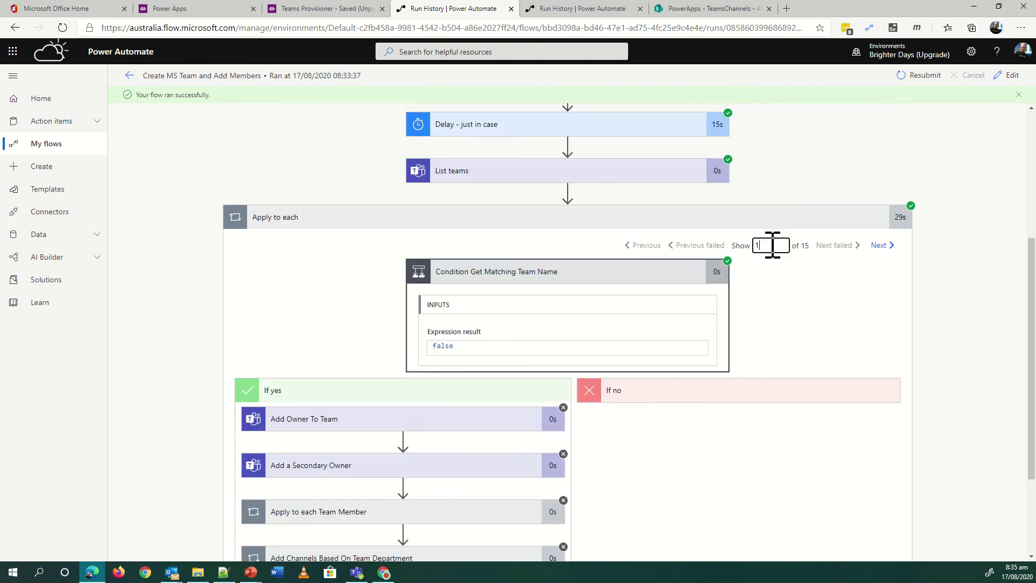
key("Return")
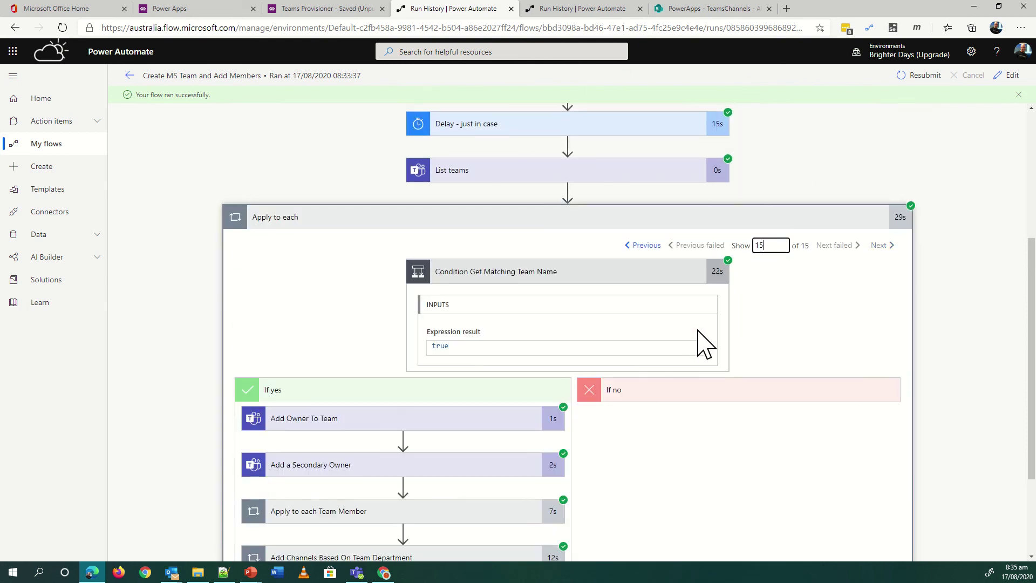
scroll(669, 432, "down", 3)
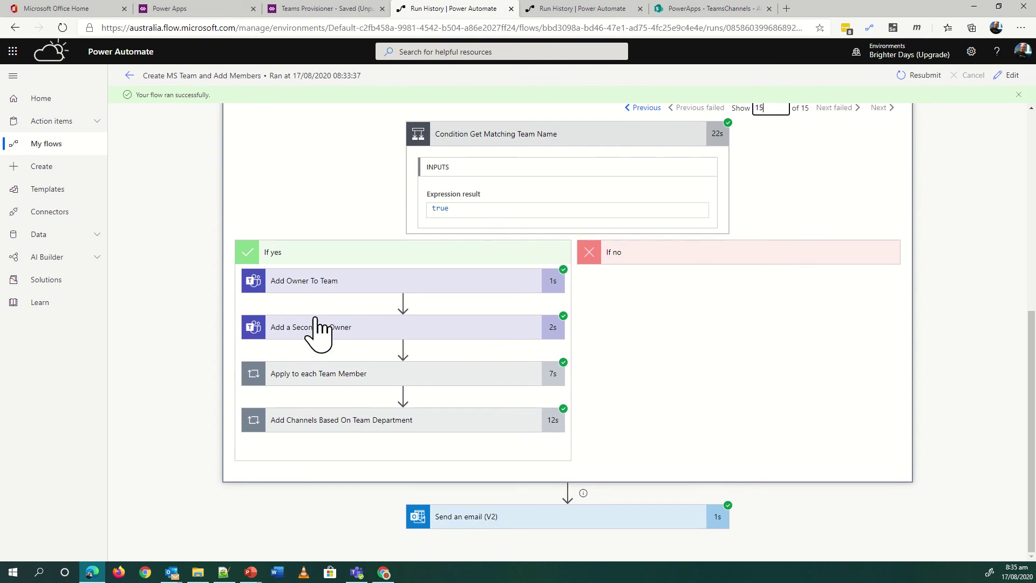
Step: Inspect the add-member step's inputs across the first three team member iterations
left_click(372, 377)
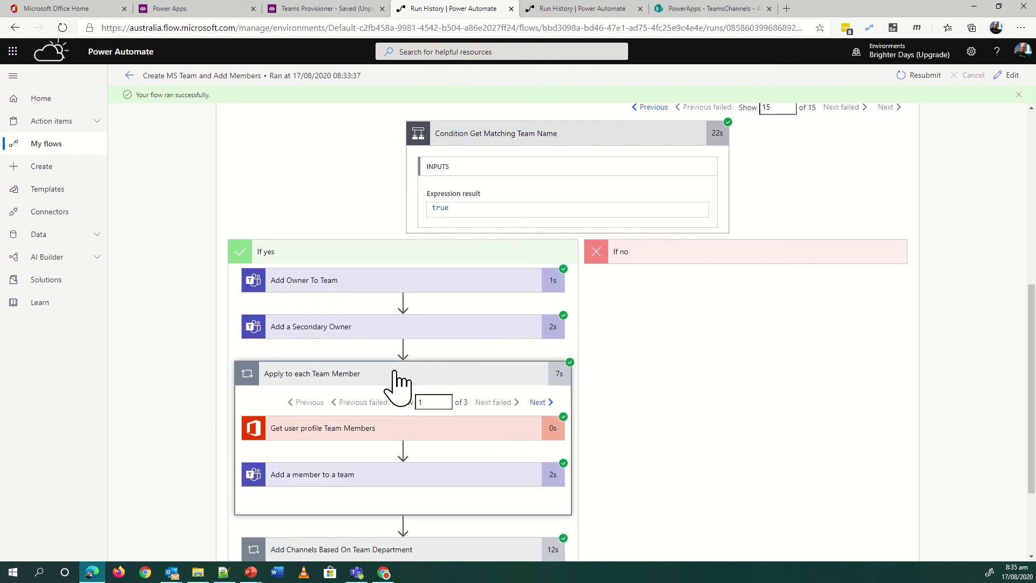
scroll(459, 402, "down", 3)
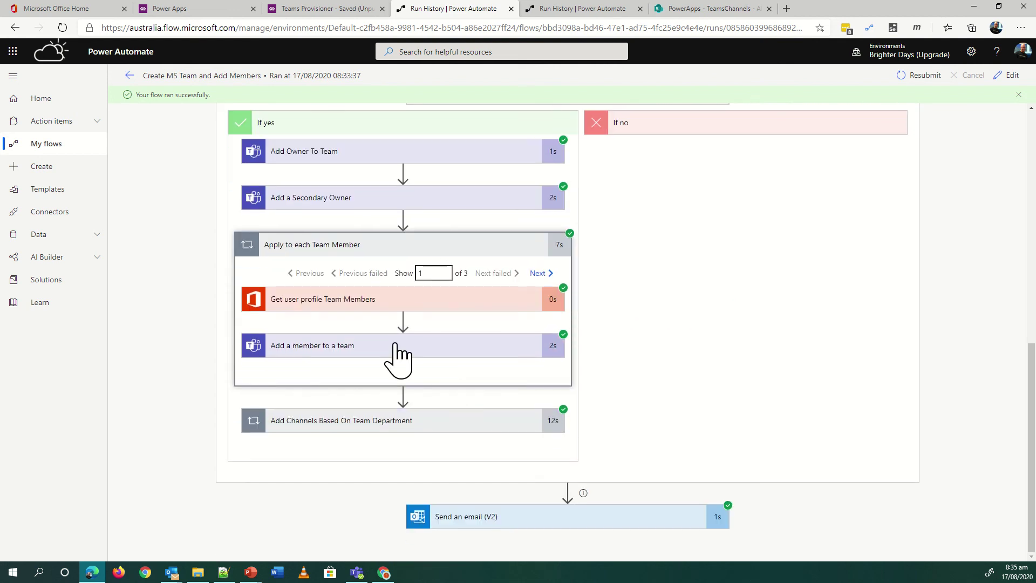
left_click(397, 350)
scroll(399, 367, "down", 3)
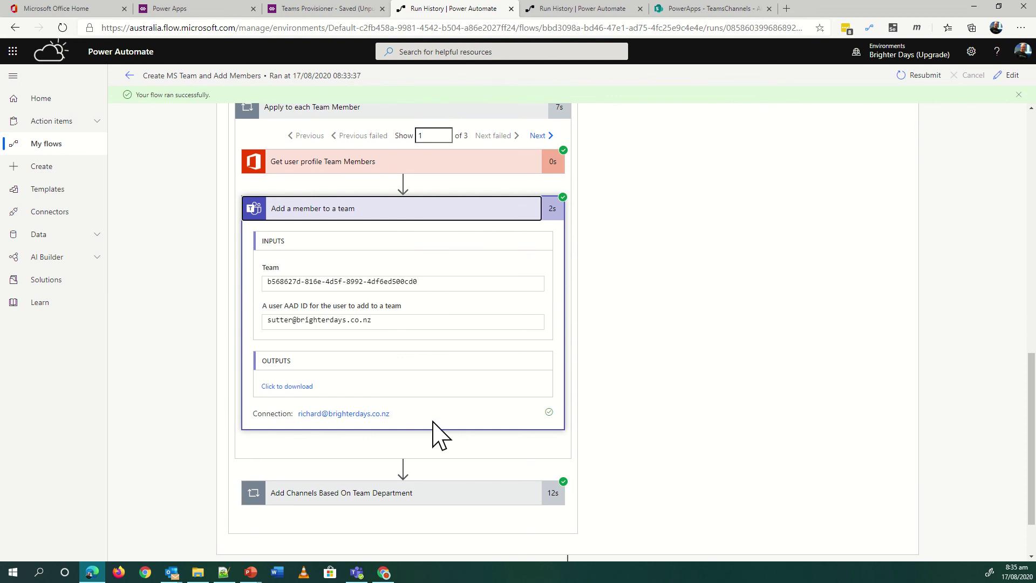
left_click(540, 136)
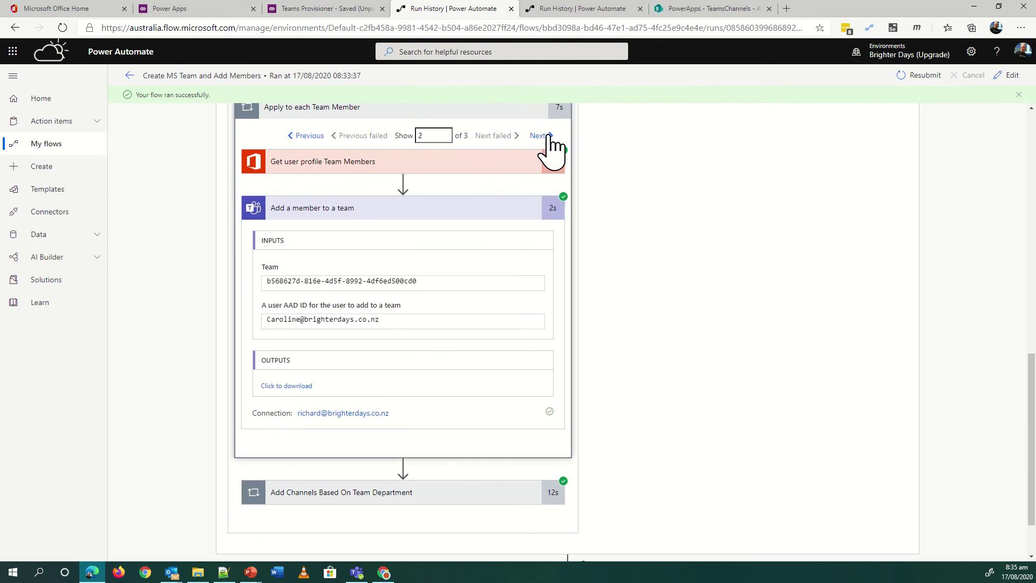
left_click(546, 137)
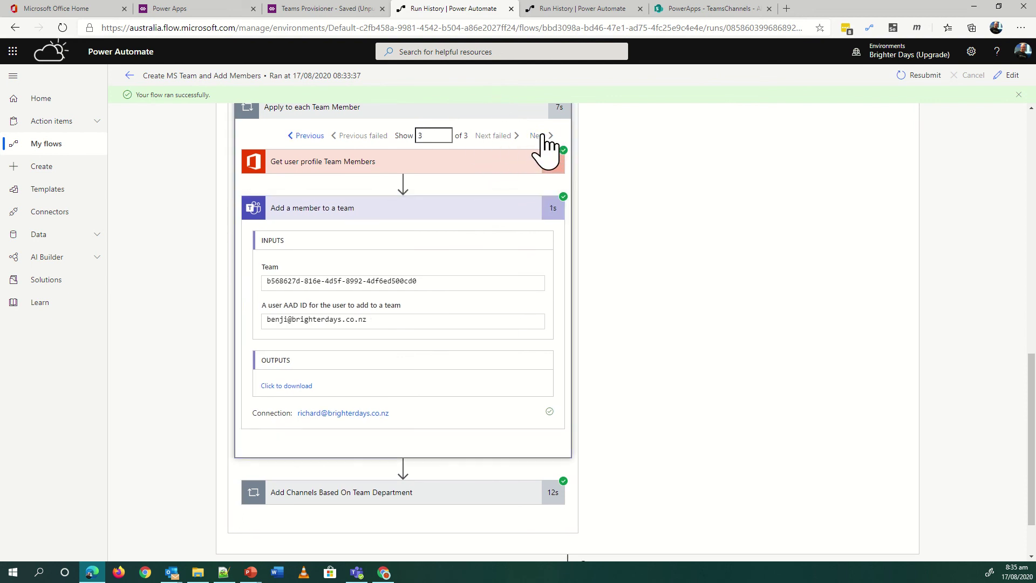
Step: Expand the Add Channels loop and view Create Channels Based On Team Type creating App Demos
left_click(366, 493)
scroll(543, 347, "down", 3)
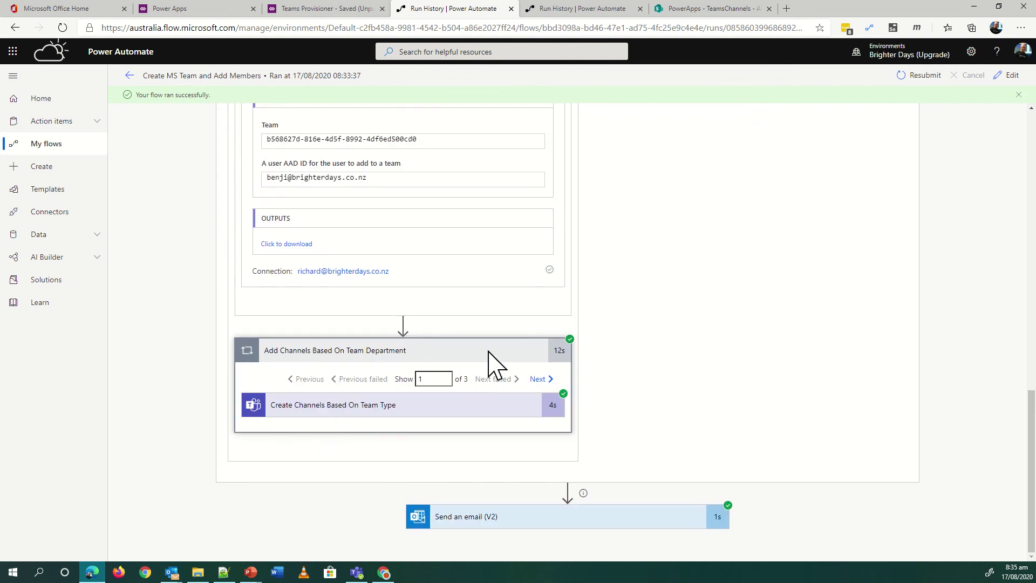
left_click(518, 404)
scroll(410, 346, "down", 4)
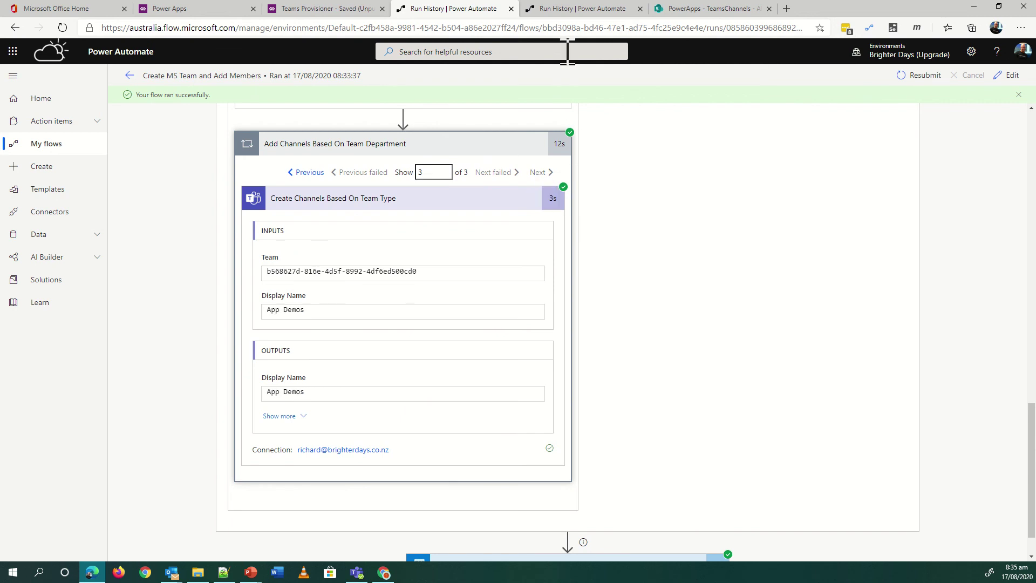
Step: Return the request app to its home screen and show Teams full-screen on Richs New Team
left_click(327, 8)
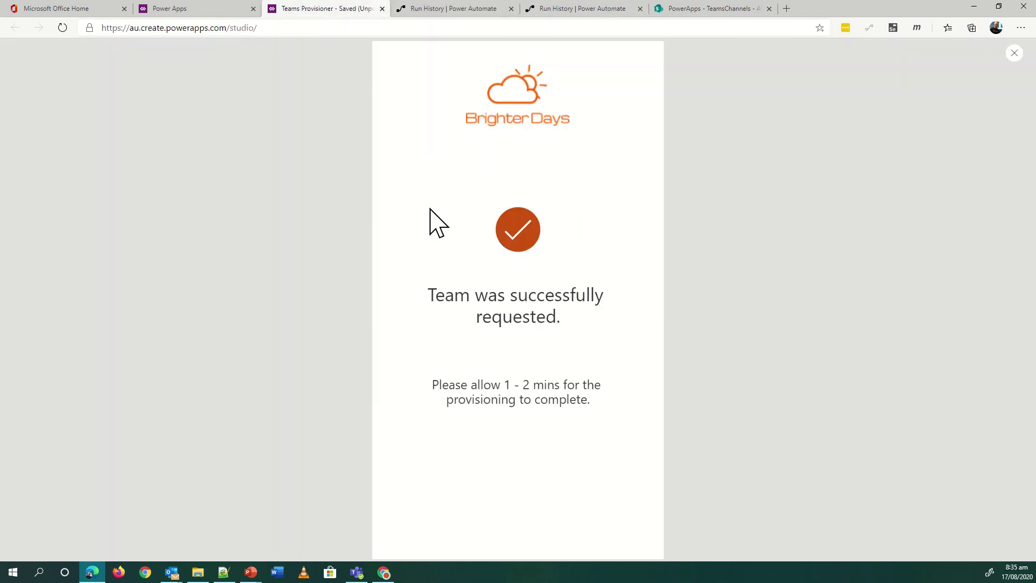
left_click(519, 108)
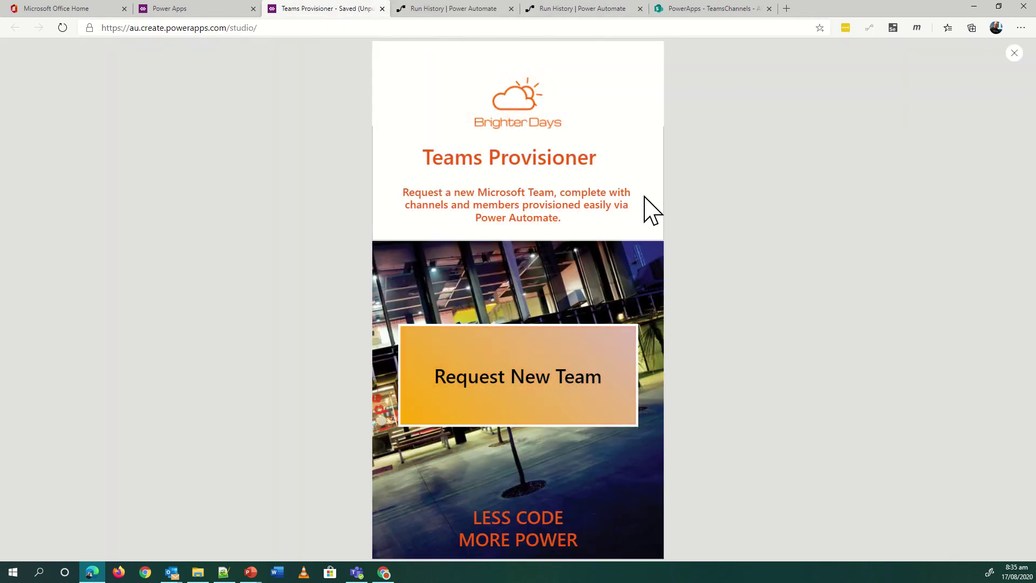
left_click(357, 572)
left_click(432, 12)
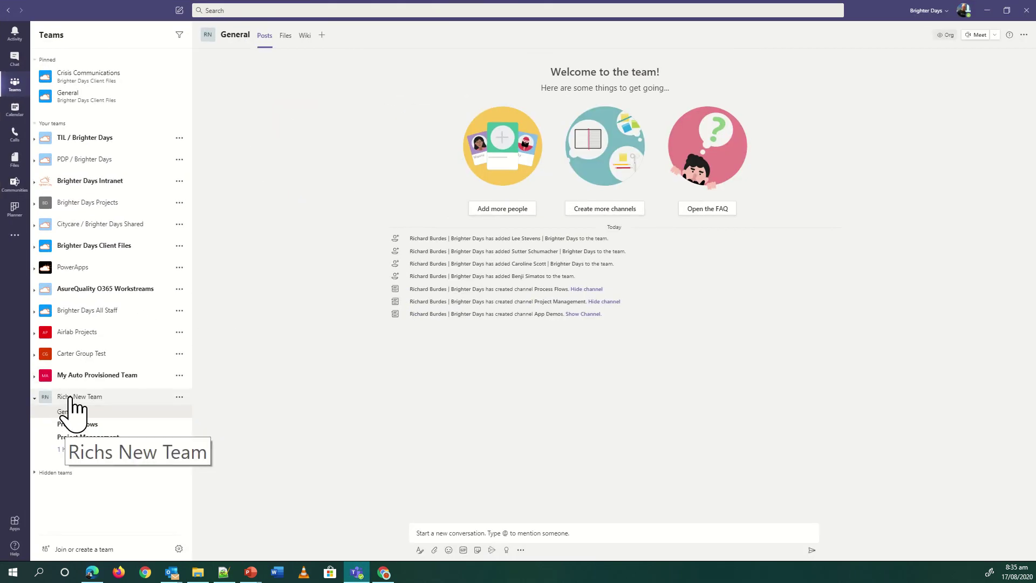
Step: Check Richs New Team's Manage team page for two owners and three members, then minimise Teams
left_click(70, 397)
left_click(178, 398)
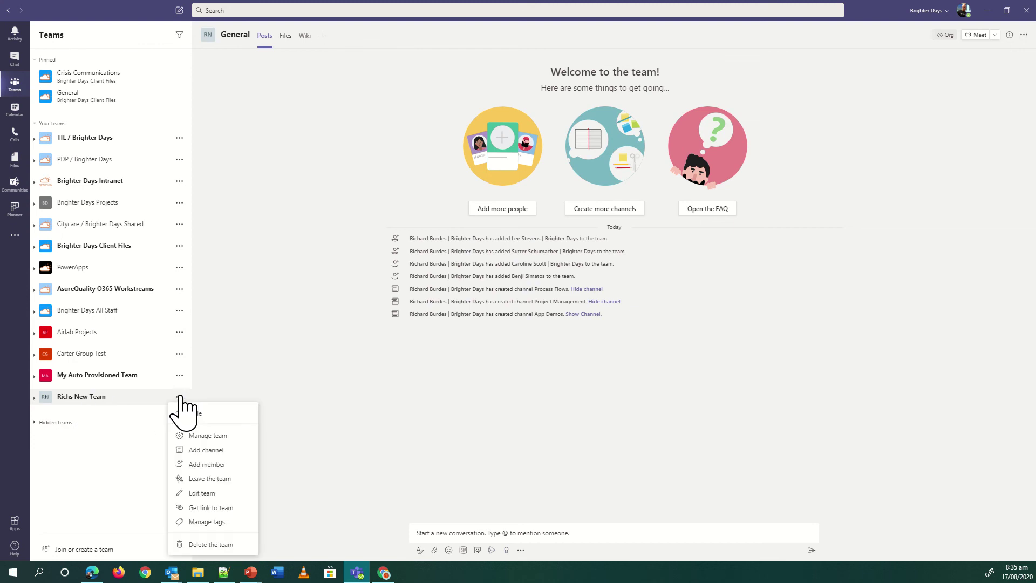
left_click(208, 434)
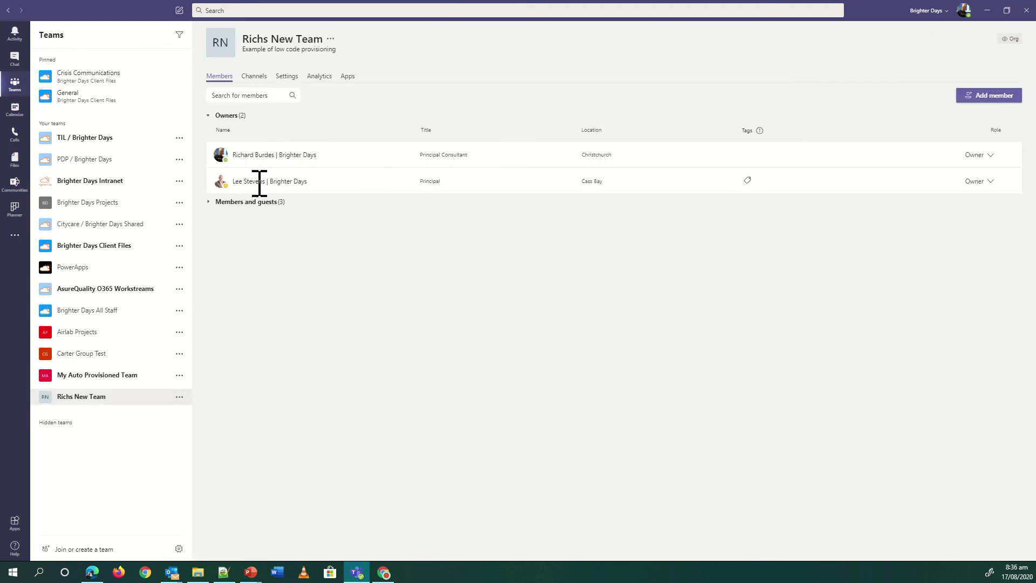
left_click(216, 203)
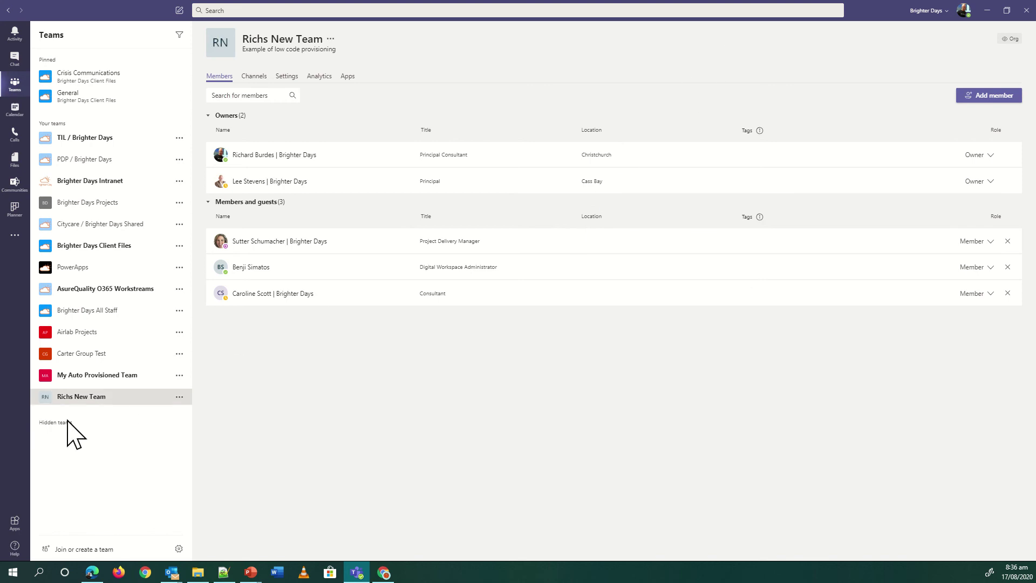
left_click(987, 10)
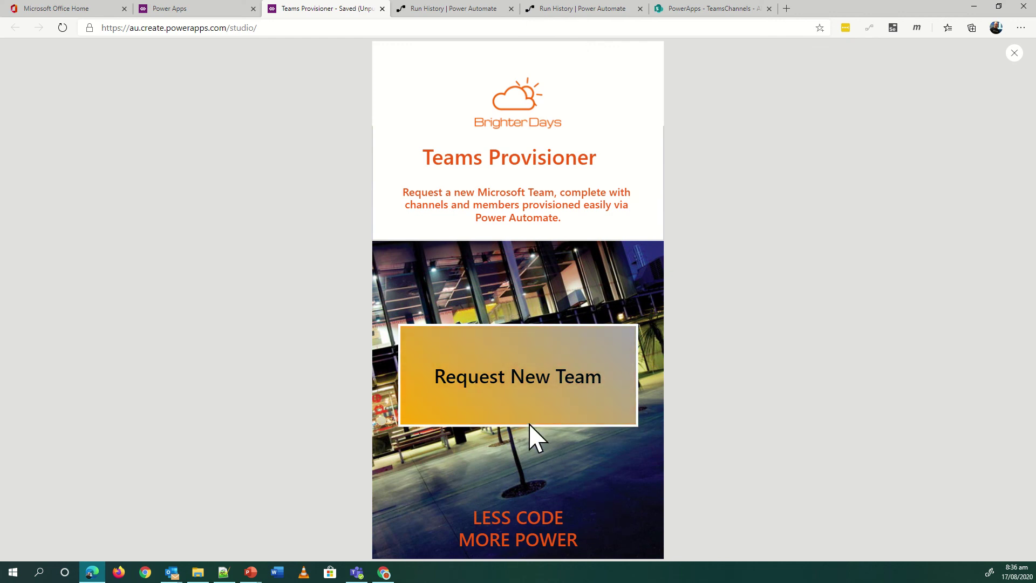
Step: Request a new team, find 'Richs New Team' taken, and confirm 'Richs New Teams' is available
left_click(512, 411)
left_click(438, 173)
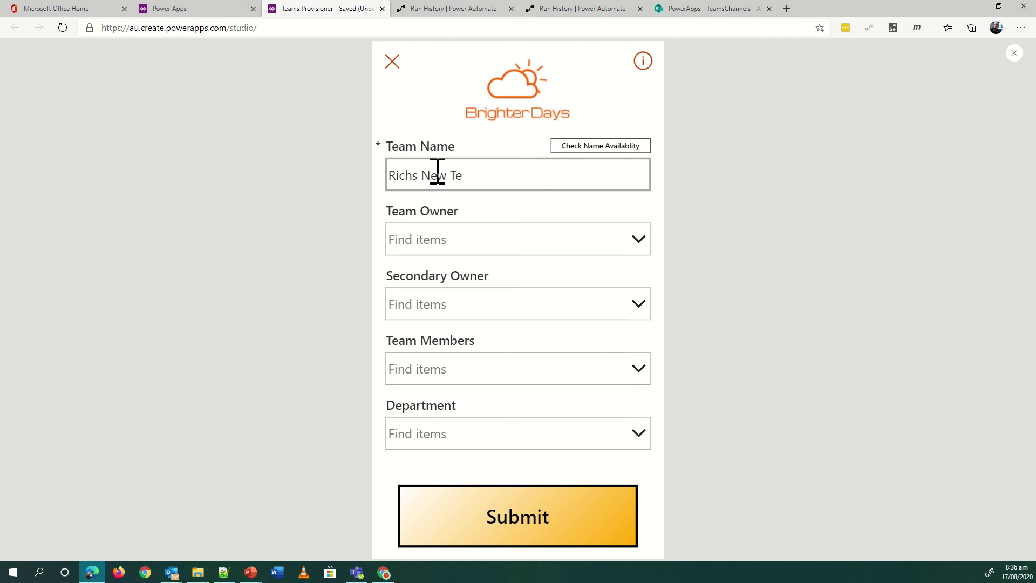
left_click(584, 145)
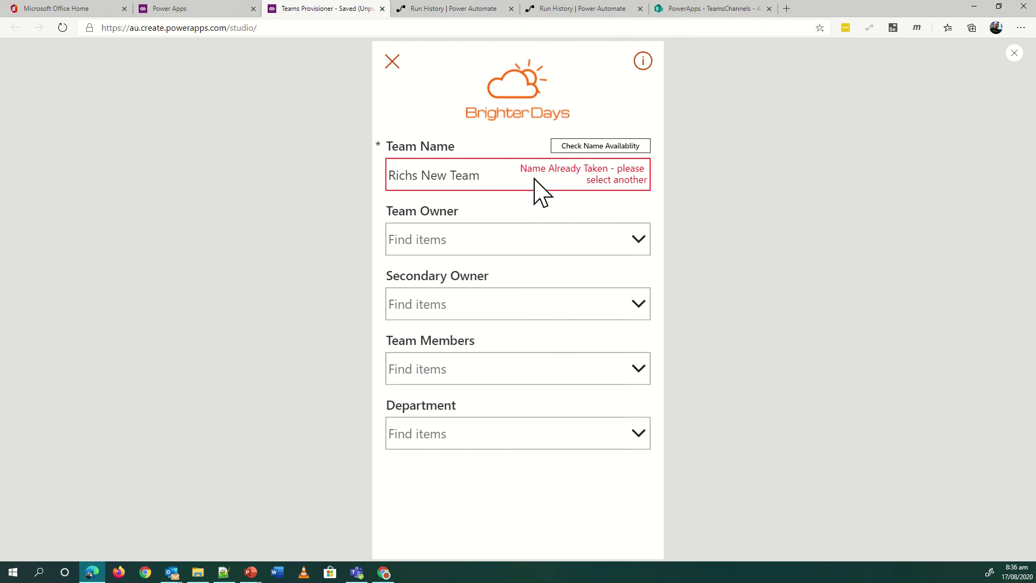
left_click(492, 180)
type("s")
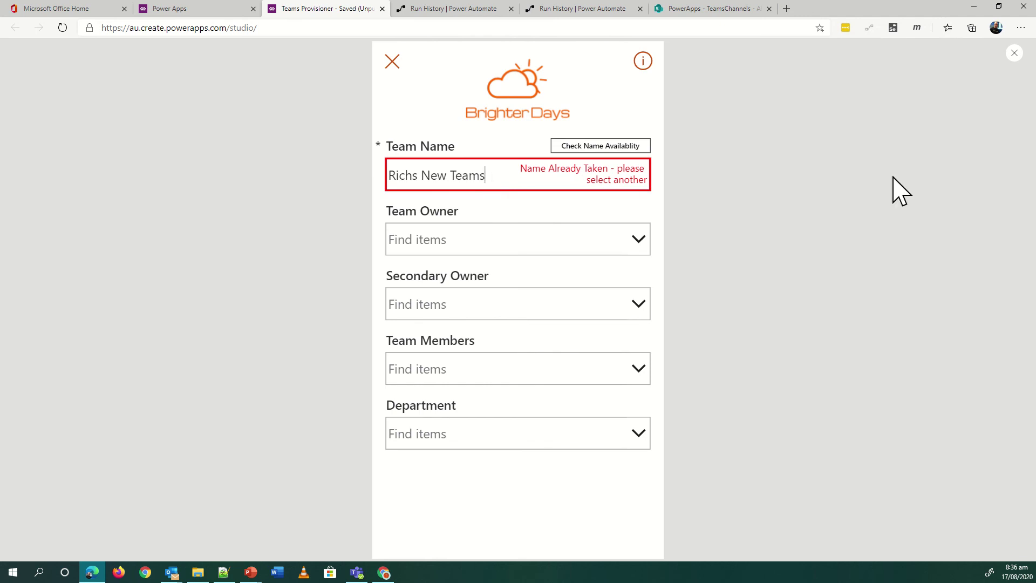
left_click(636, 151)
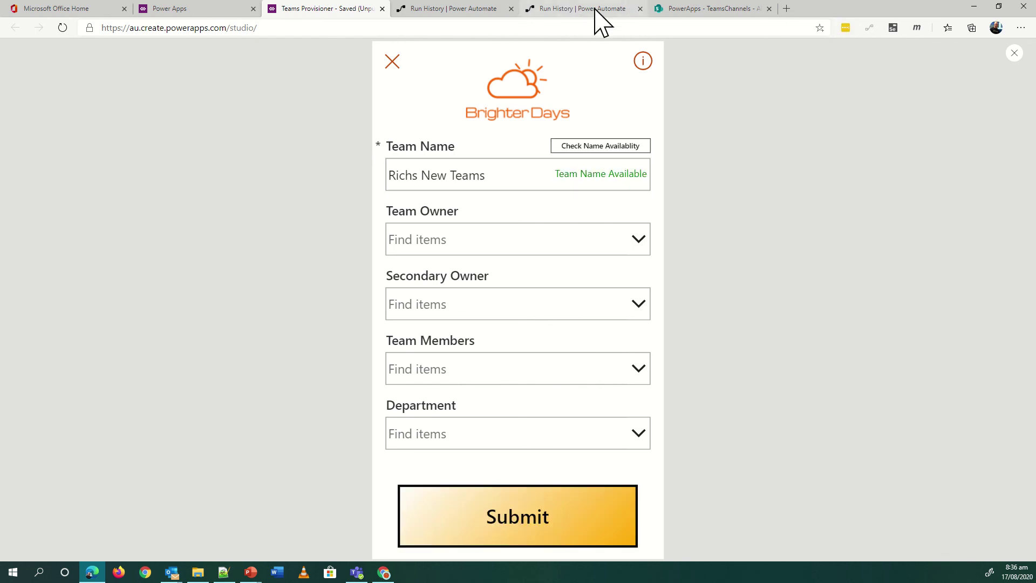
Step: From the run history, open the Create MS Team and Add Members flow in the editor
left_click(443, 8)
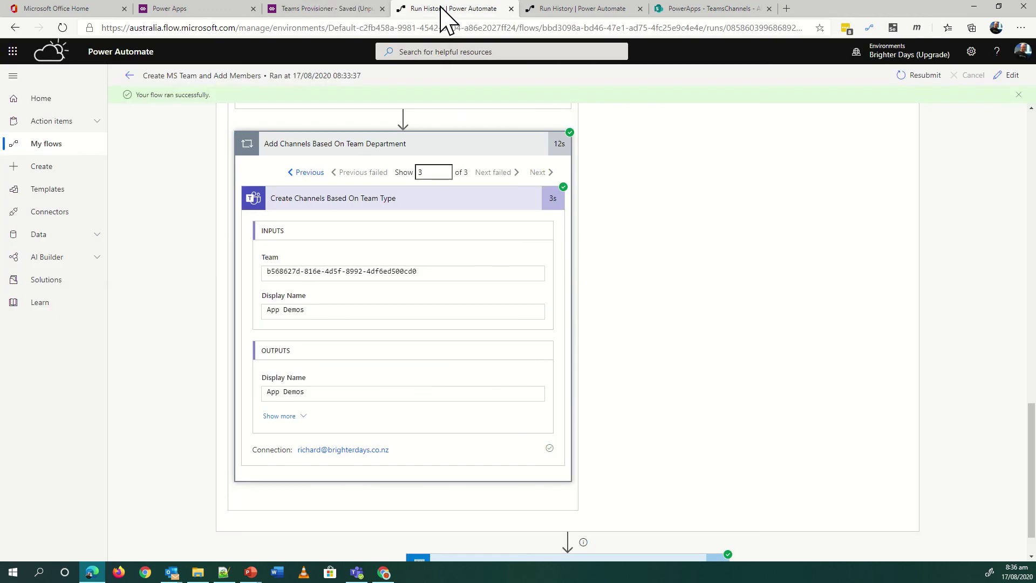
scroll(922, 205, "up", 10)
scroll(917, 189, "up", 2)
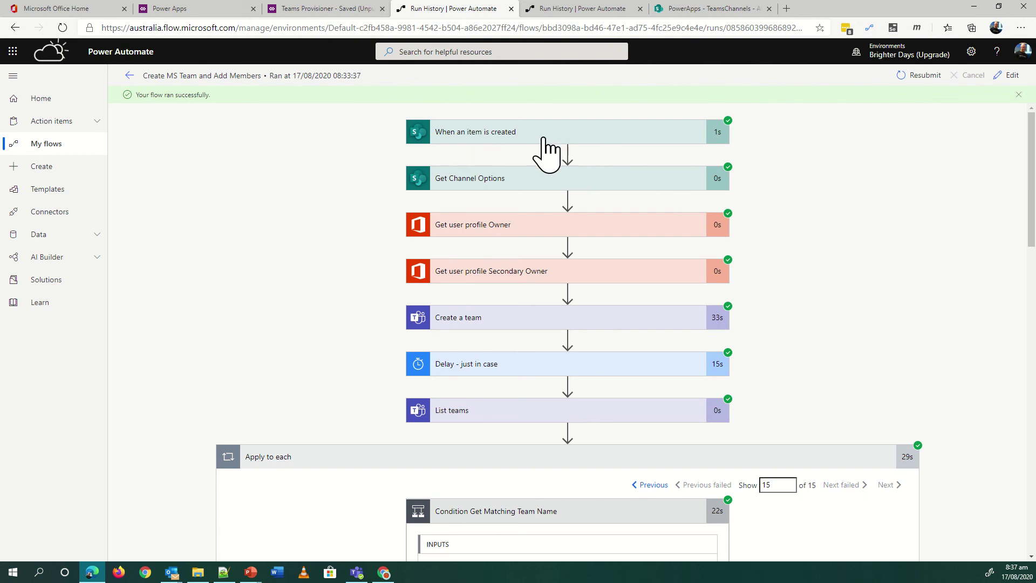
left_click(1009, 76)
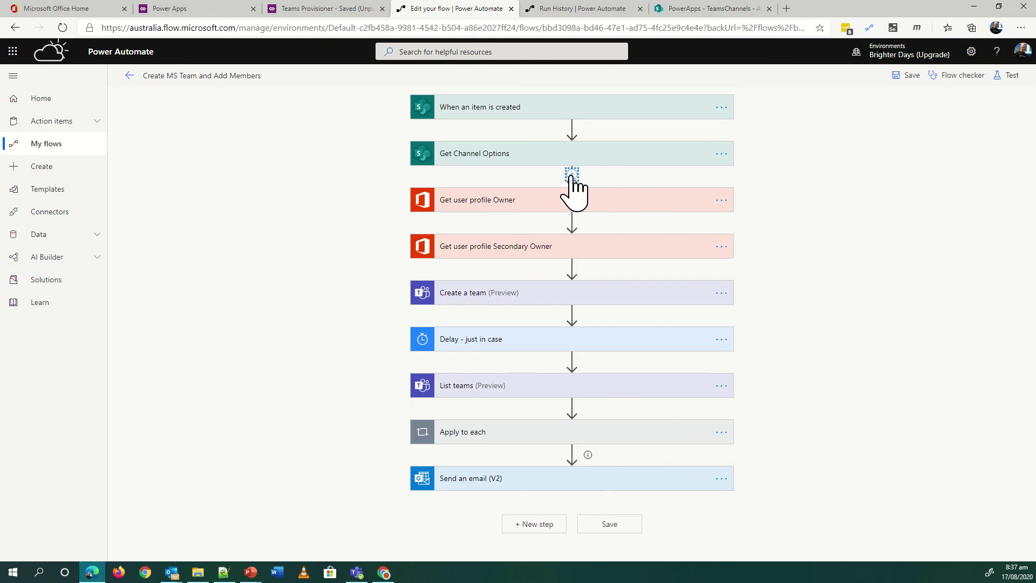
Step: Add a Microsoft Teams Create a team action after Get Channel Options and select its Team Name field
left_click(571, 174)
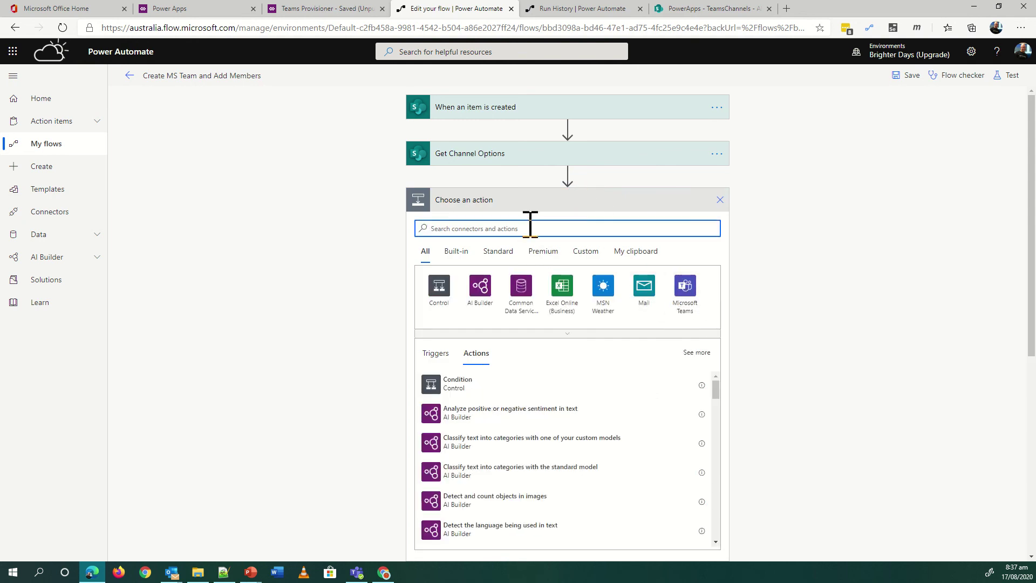
type("teams")
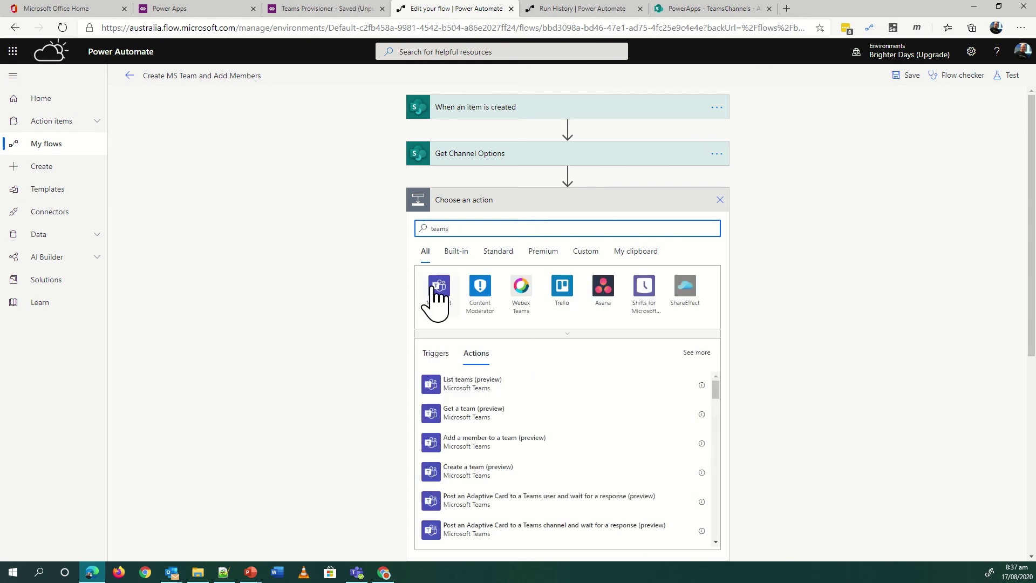
left_click(438, 287)
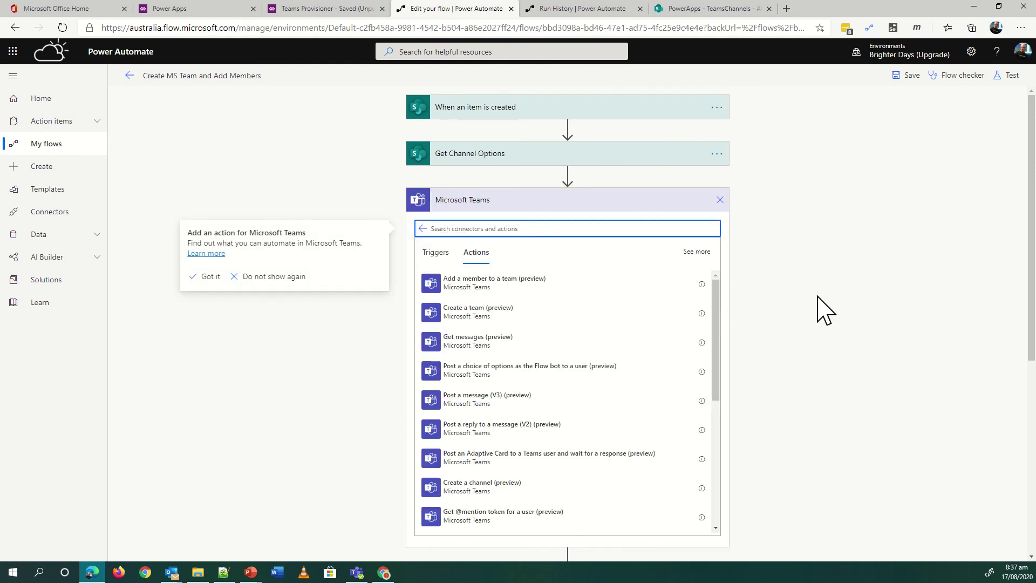
left_click(475, 324)
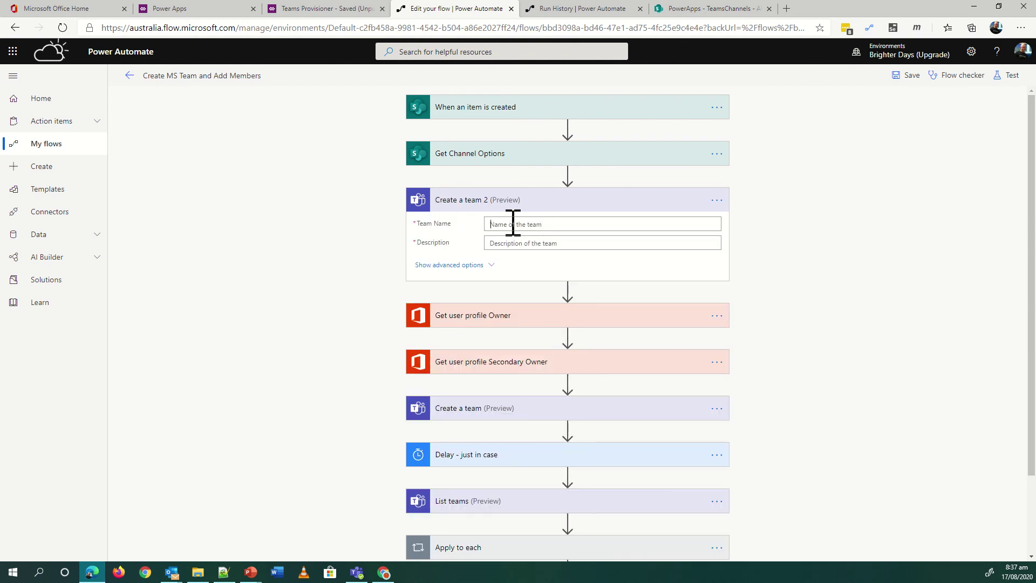
left_click(512, 224)
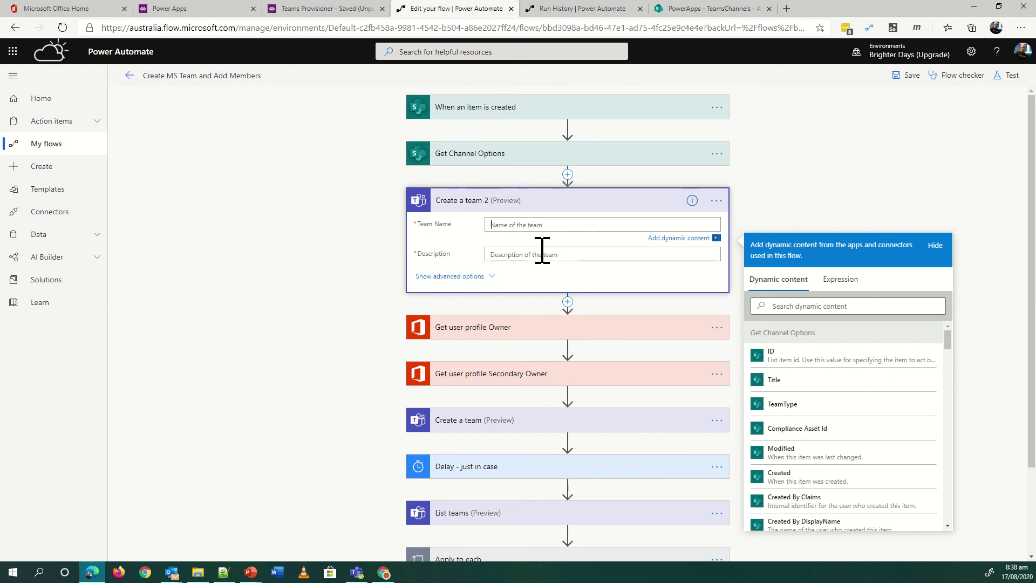
Step: Insert a new action below Create a team 2 and browse the Microsoft Teams actions list
left_click(568, 304)
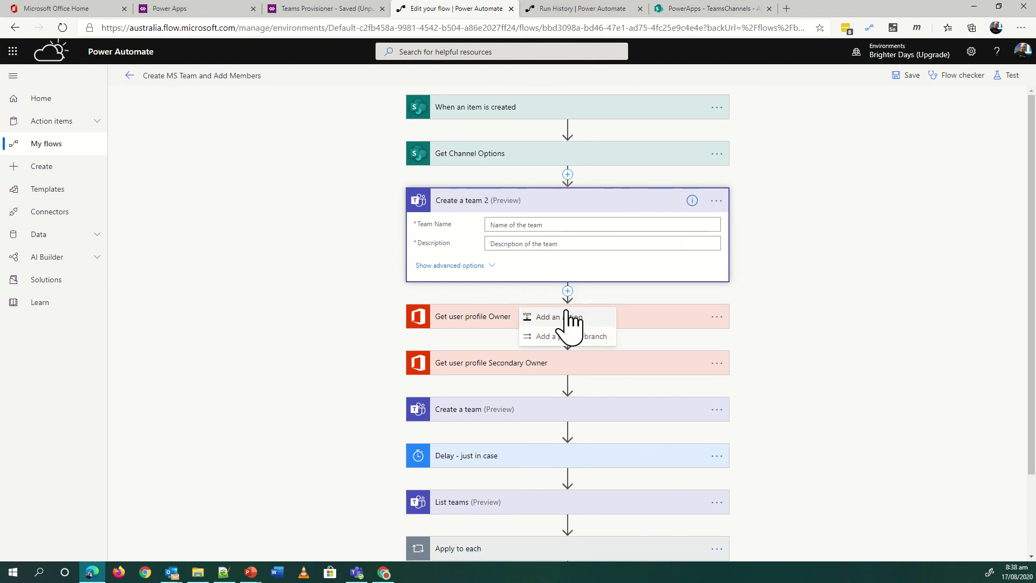
left_click(570, 319)
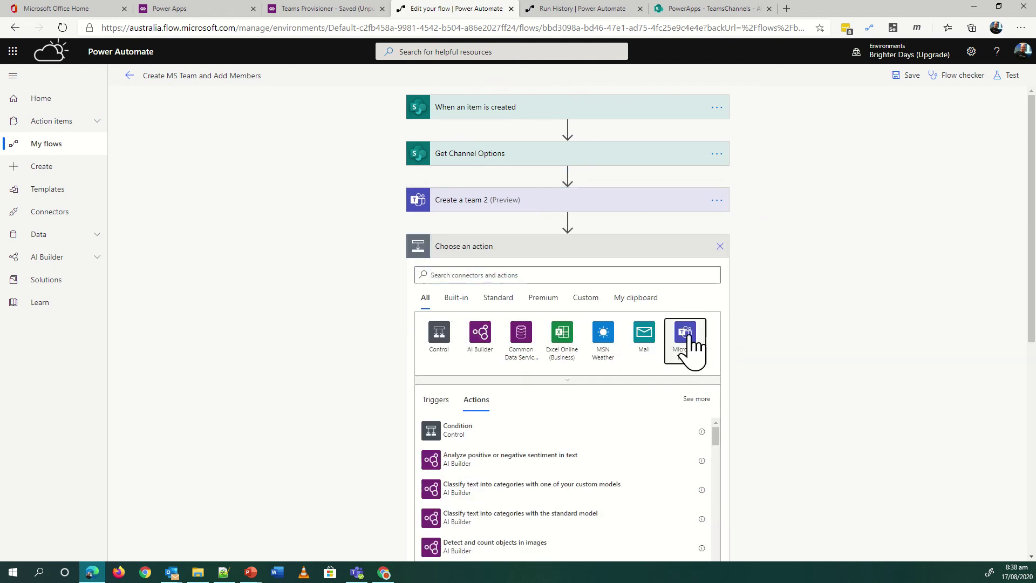
left_click(685, 333)
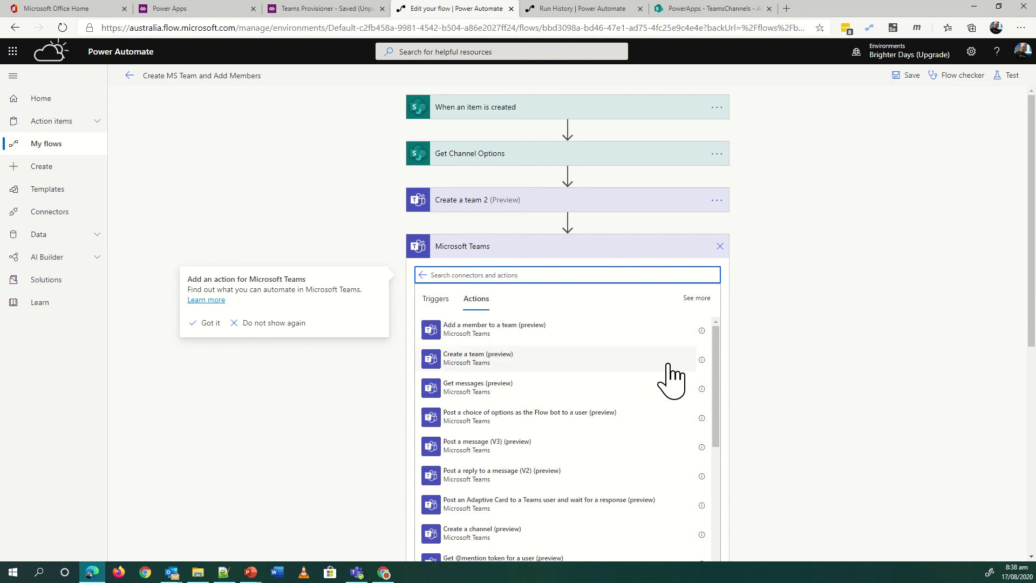
scroll(650, 380, "down", 1)
scroll(651, 367, "down", 1)
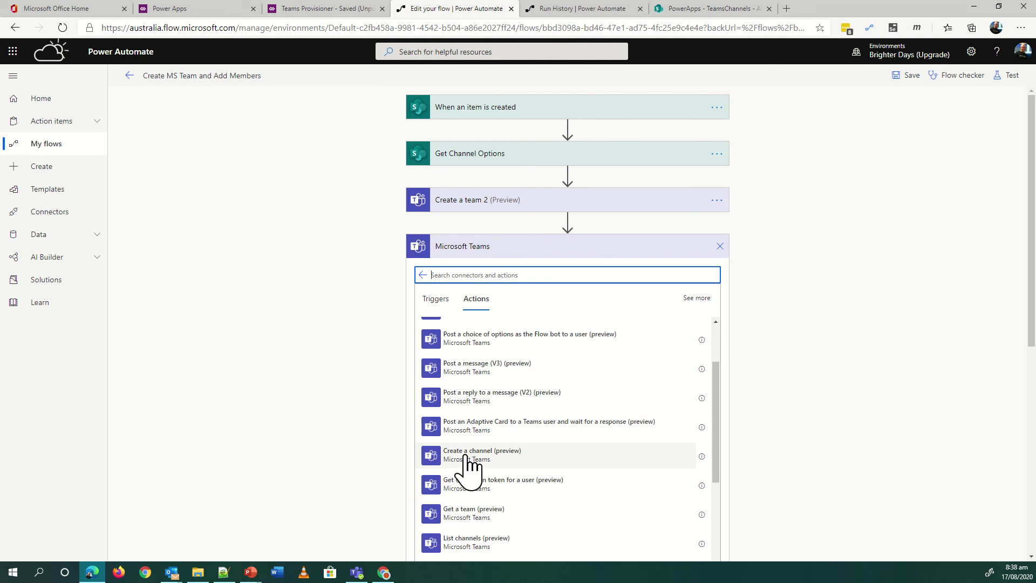
scroll(474, 464, "down", 1)
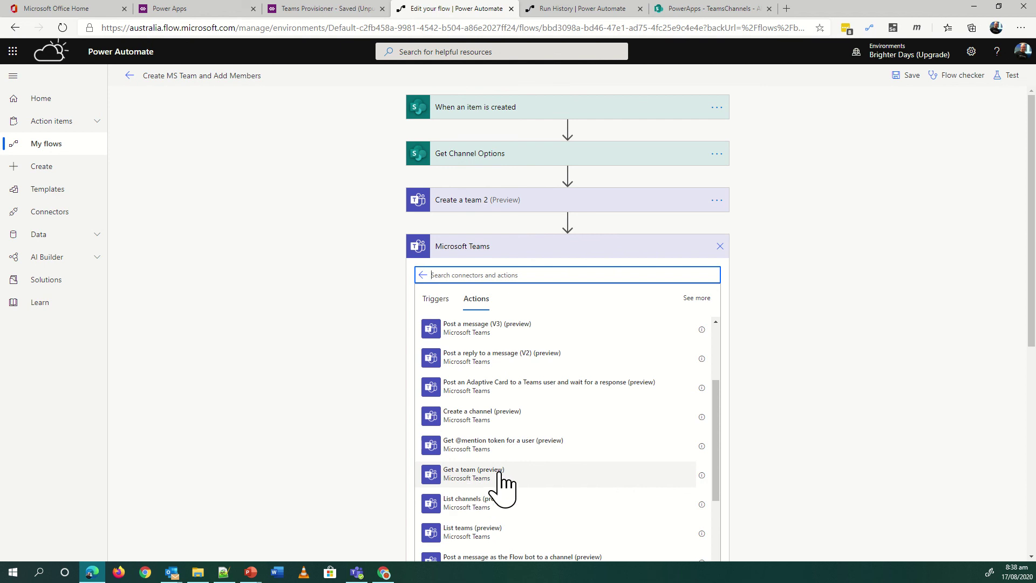
scroll(500, 490, "up", 3)
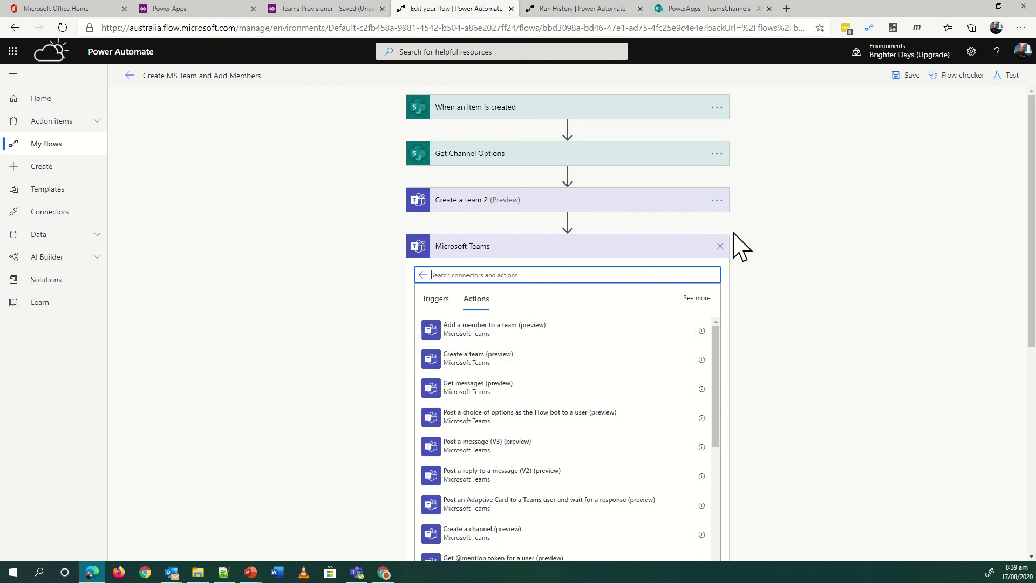
Step: Discard the pending action step and delete the Create a team 2 step
left_click(719, 246)
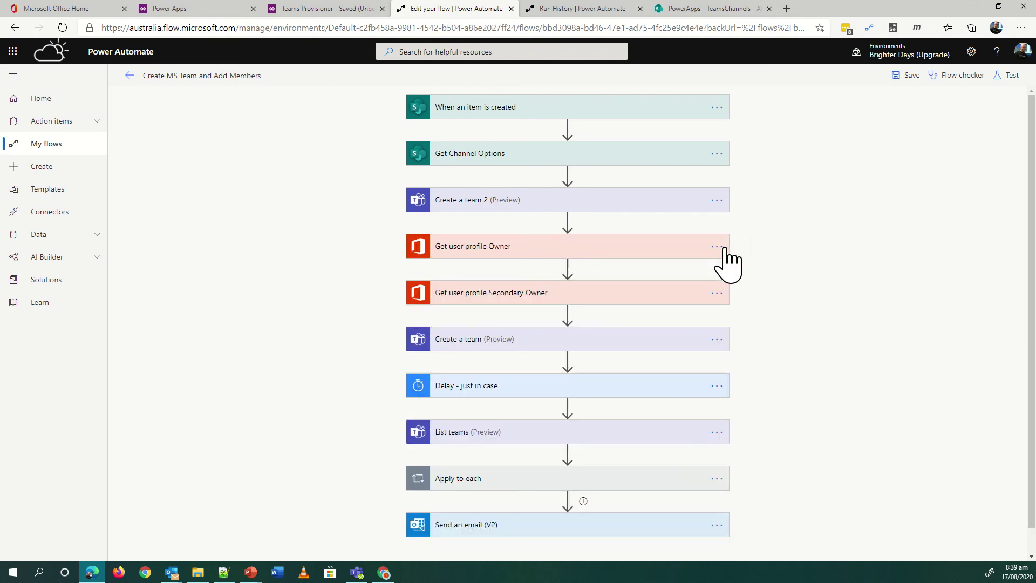
left_click(718, 200)
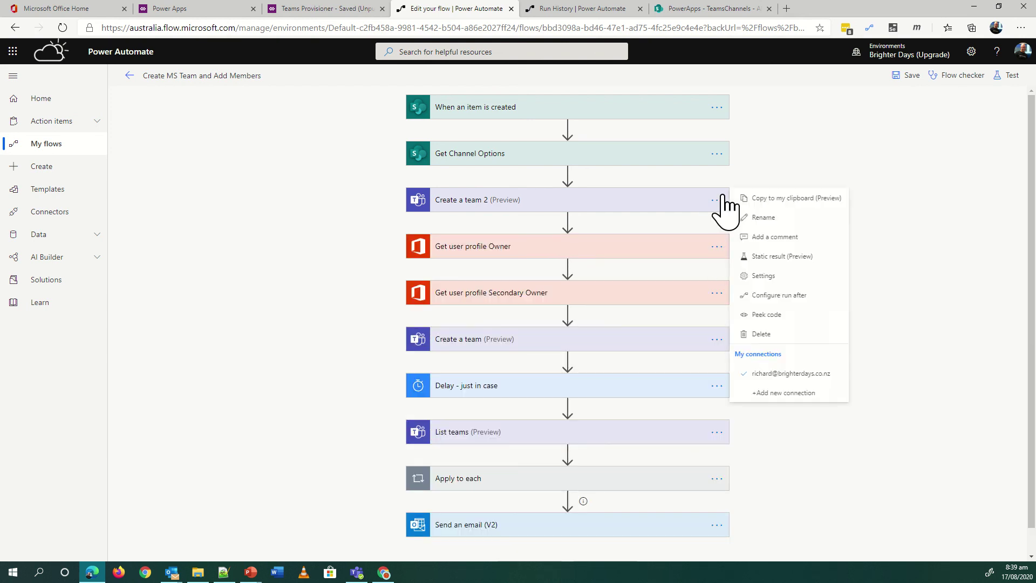
left_click(761, 335)
left_click(525, 325)
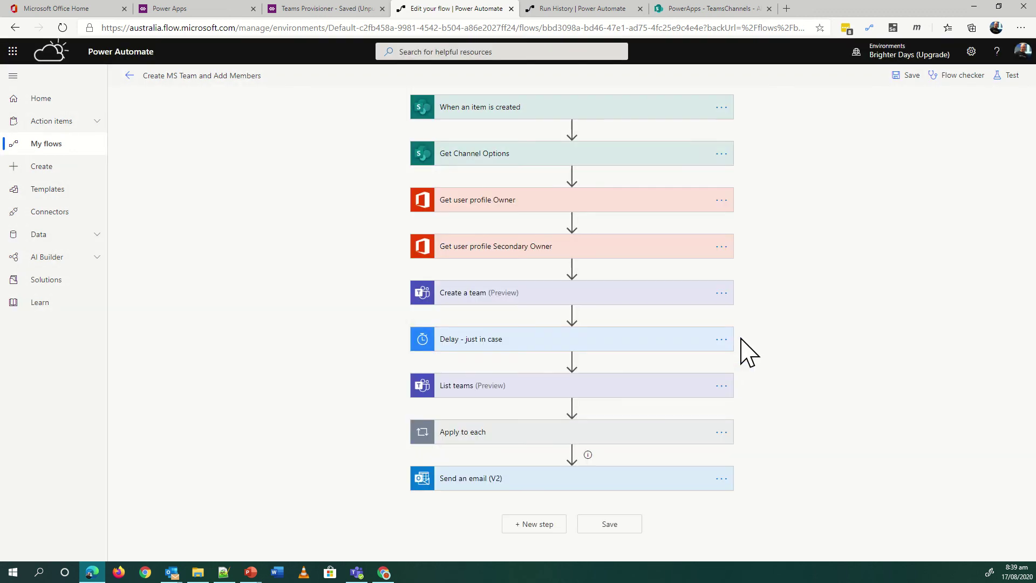